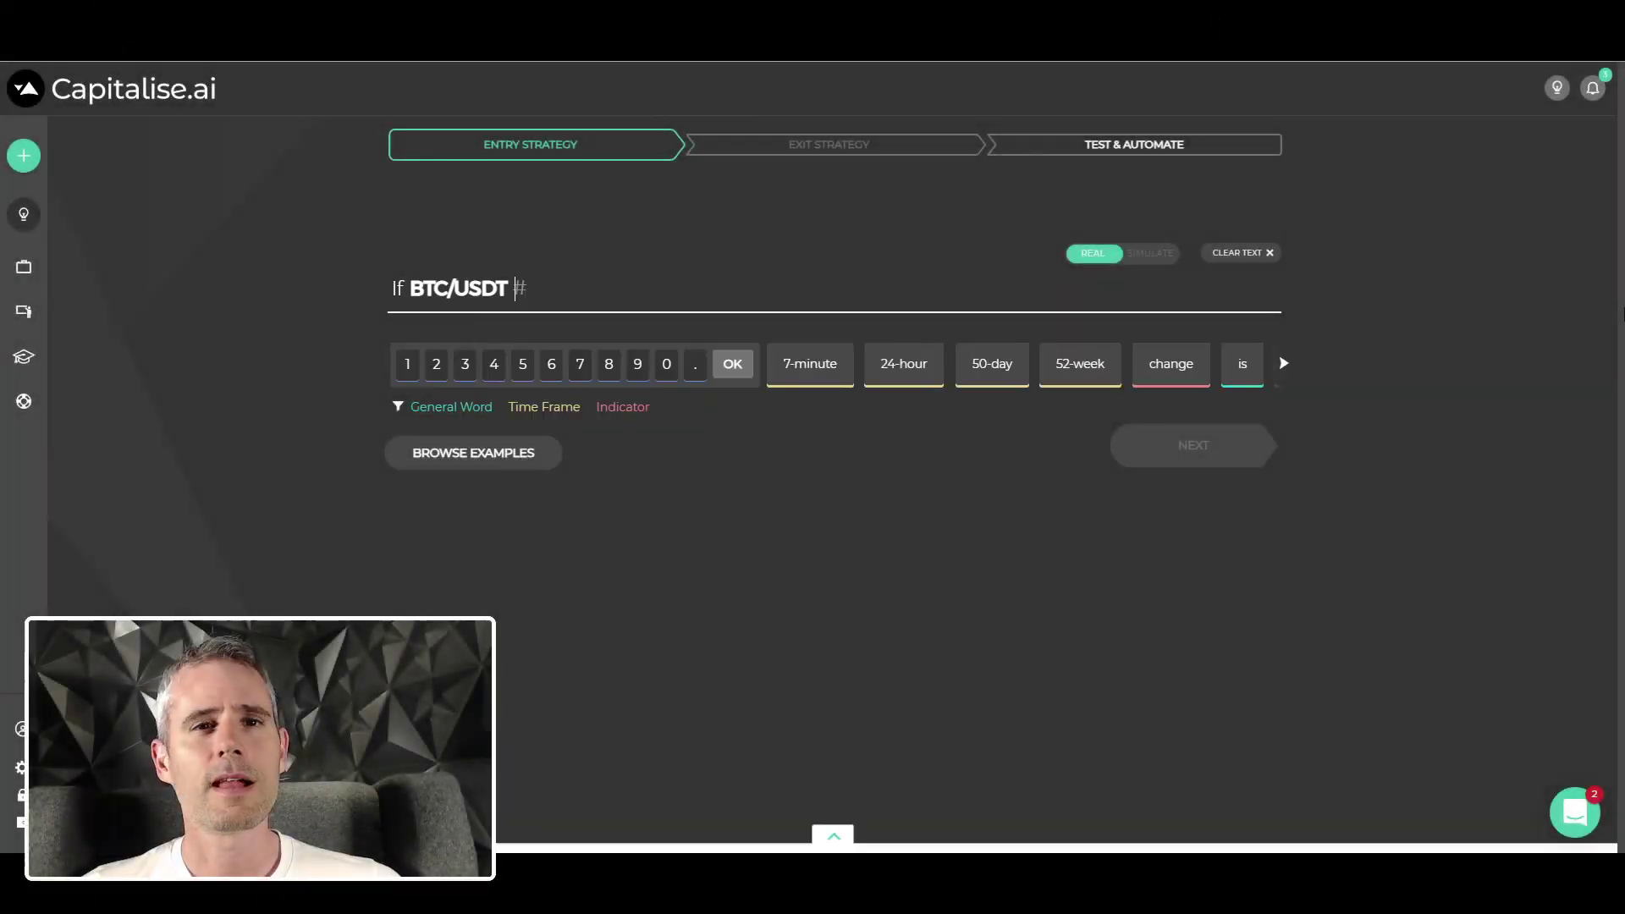
Write the rule: if 14-bar 1-minute RSI is below 30 and Webhook triggers, buy 1,000 USD of BTC/USDT.
{"action": "type", "text": "rsi"}
{"action": "key", "text": "Return"}
{"action": "key", "text": "Return"}
{"action": "key", "text": "Return"}
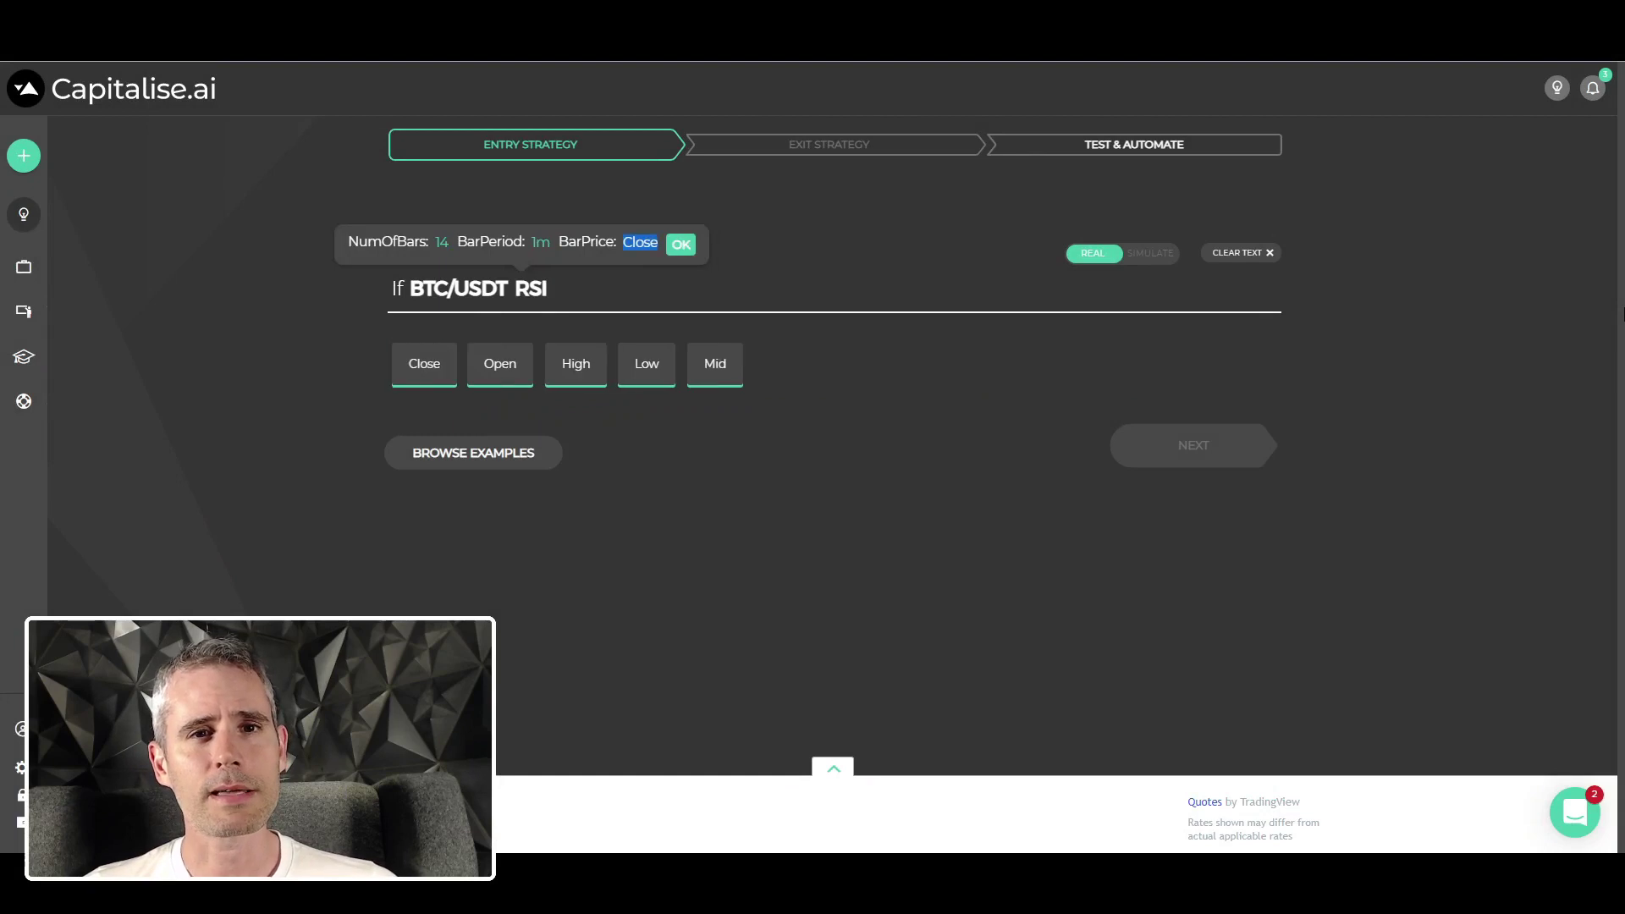
{"action": "key", "text": "Return"}
{"action": "type", "text": "is below"}
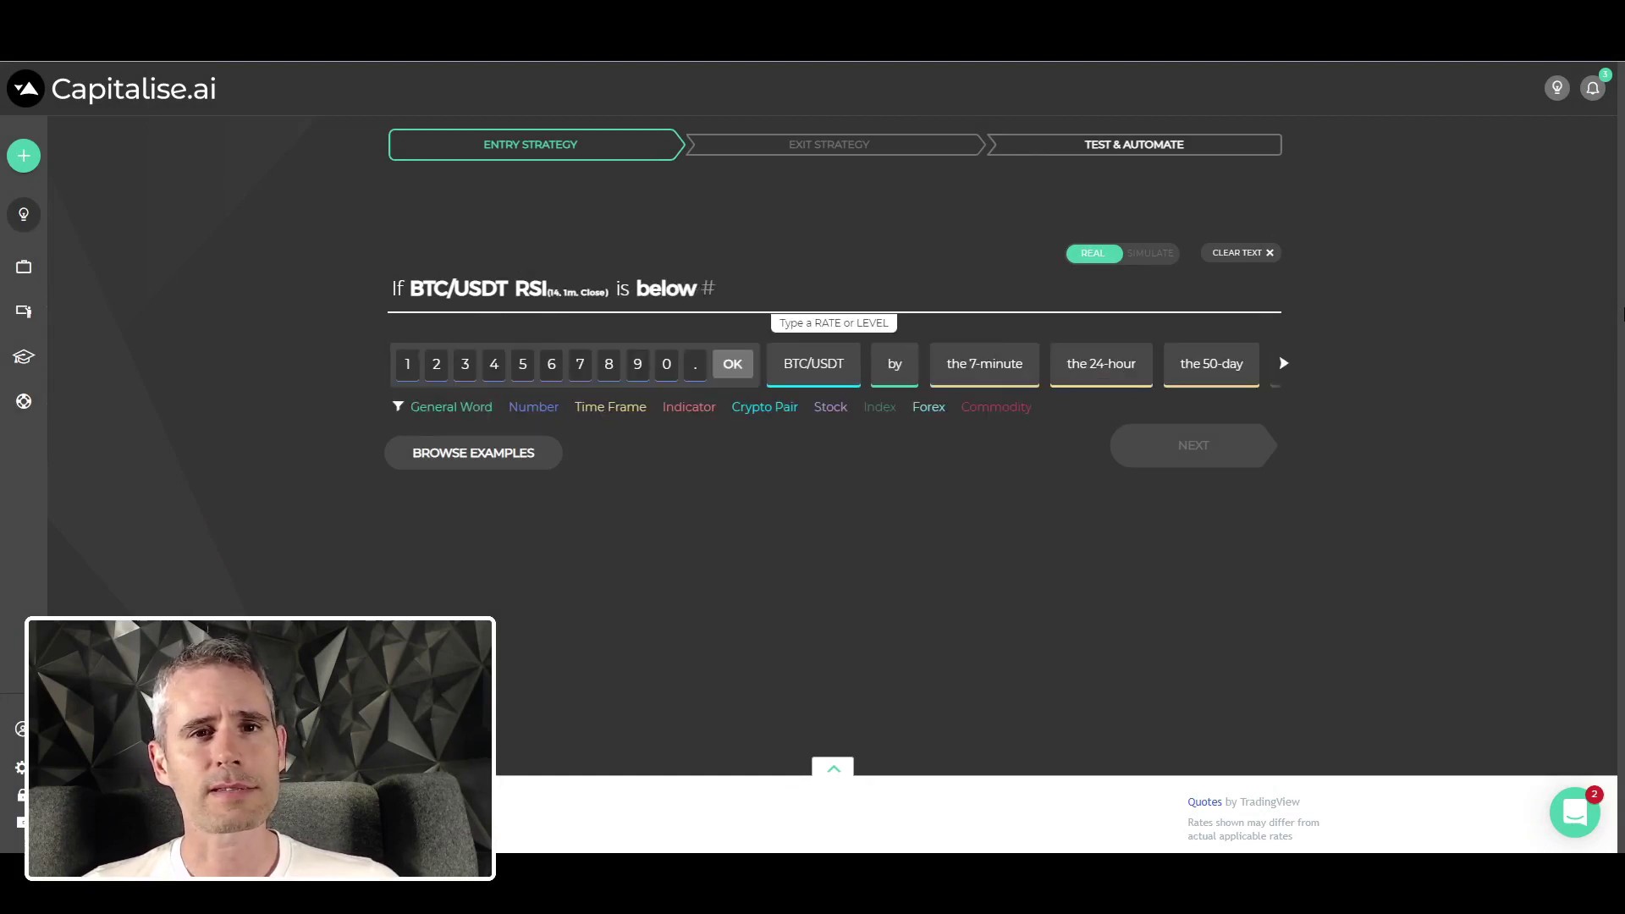
{"action": "type", "text": "30 and webhook"}
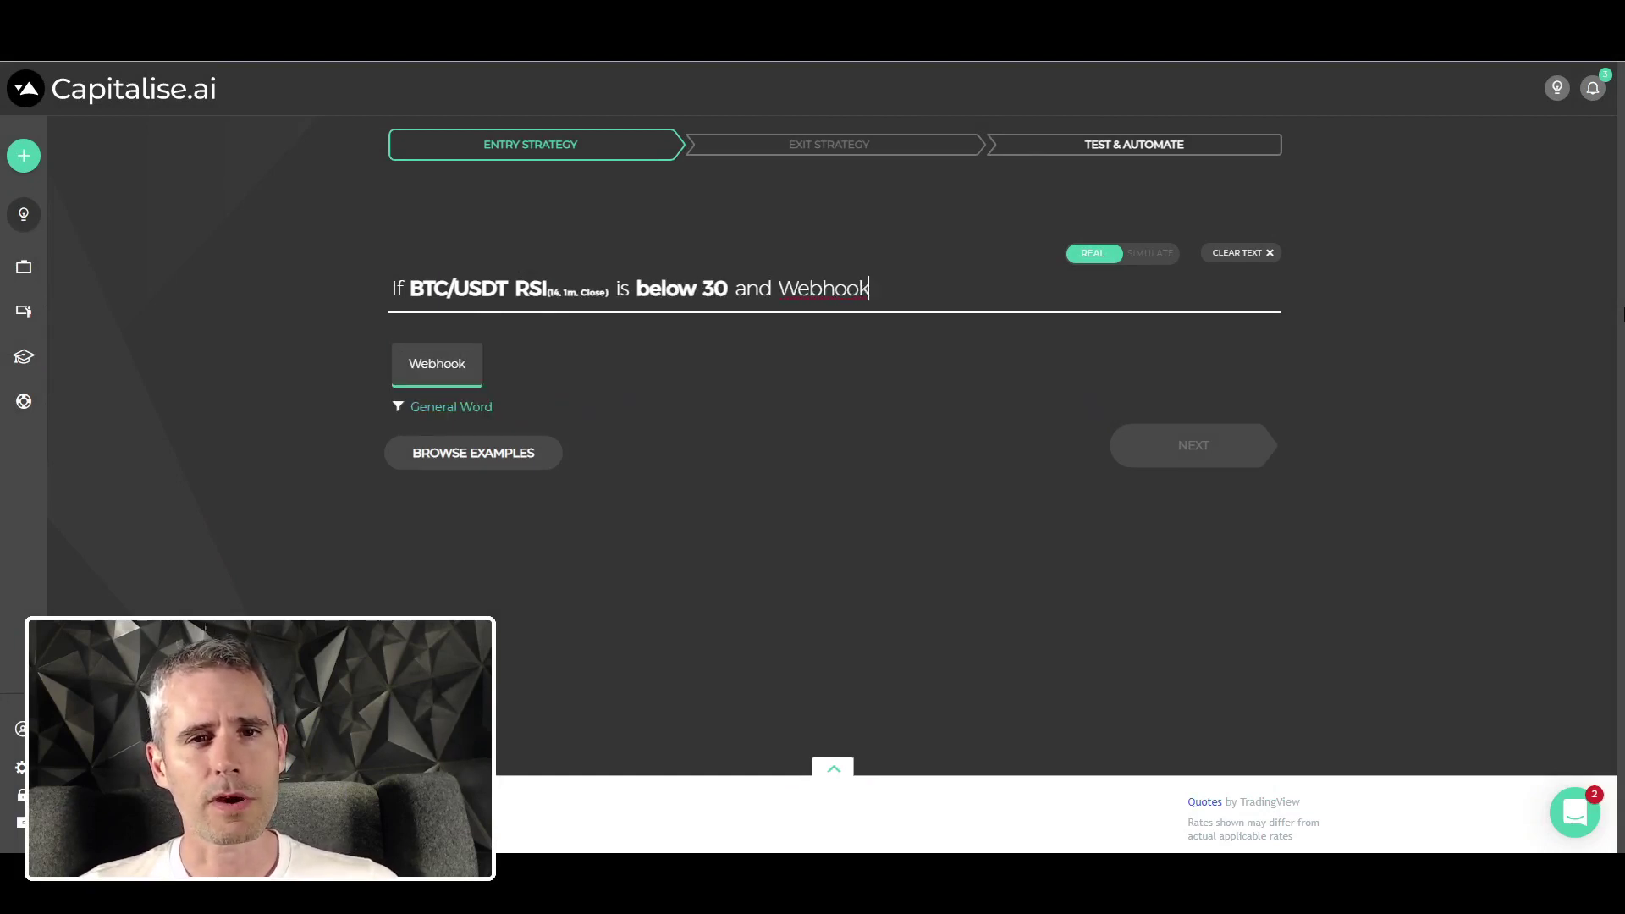
{"action": "key", "text": "Return"}
{"action": "left_click", "coordinate": [958, 252]}
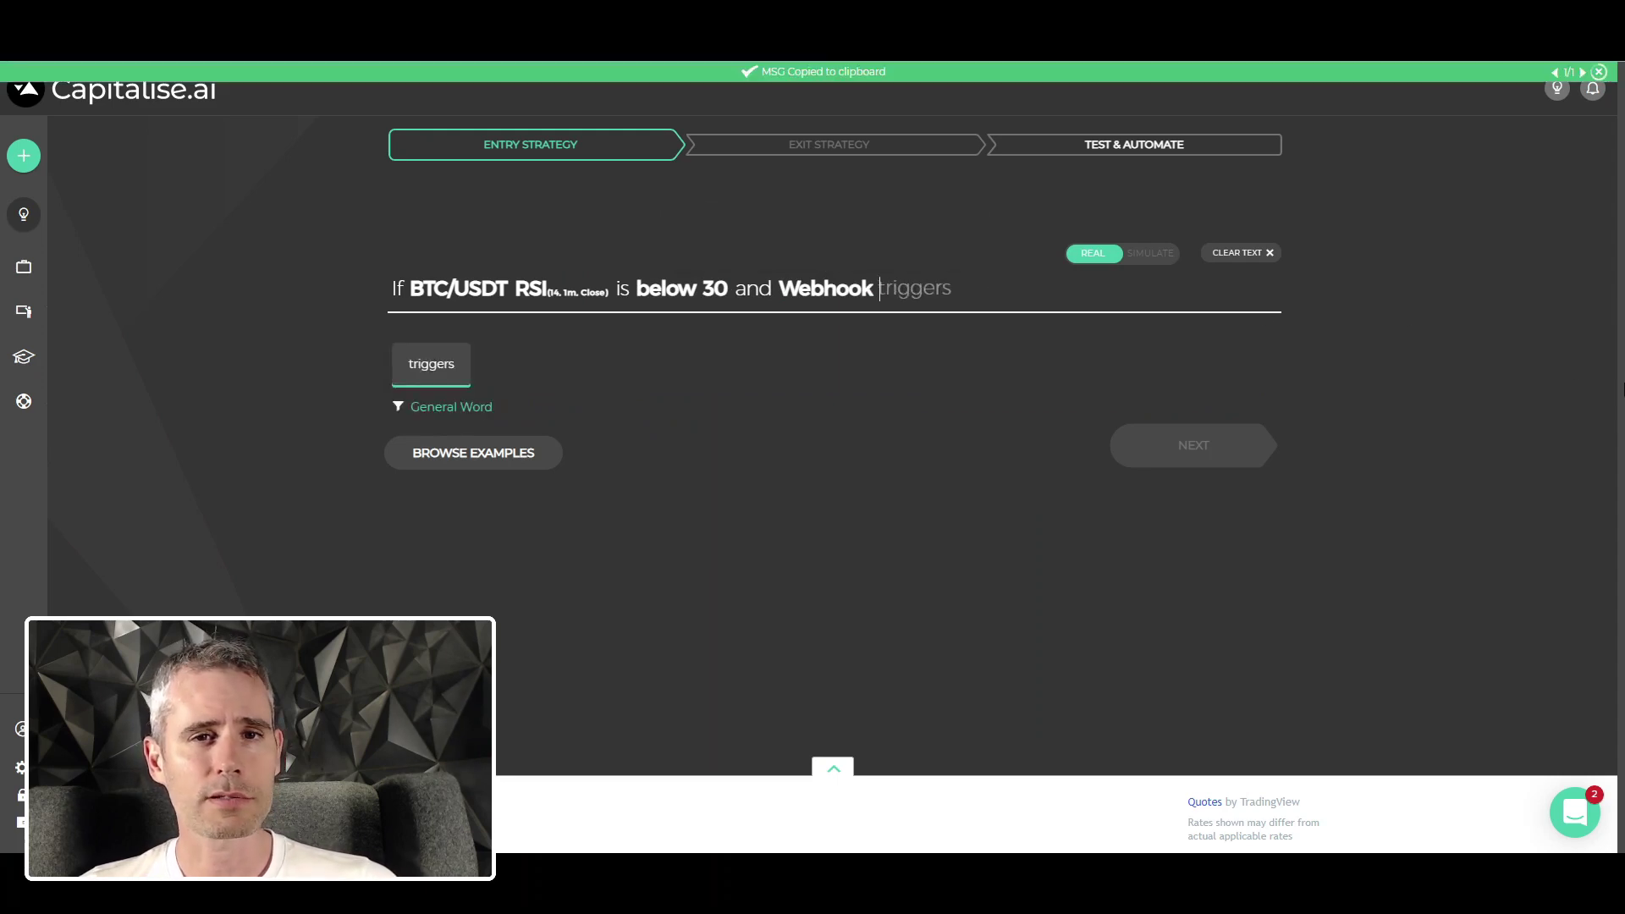
{"action": "key", "text": "Return"}
{"action": "type", "text": "buy 10000"}
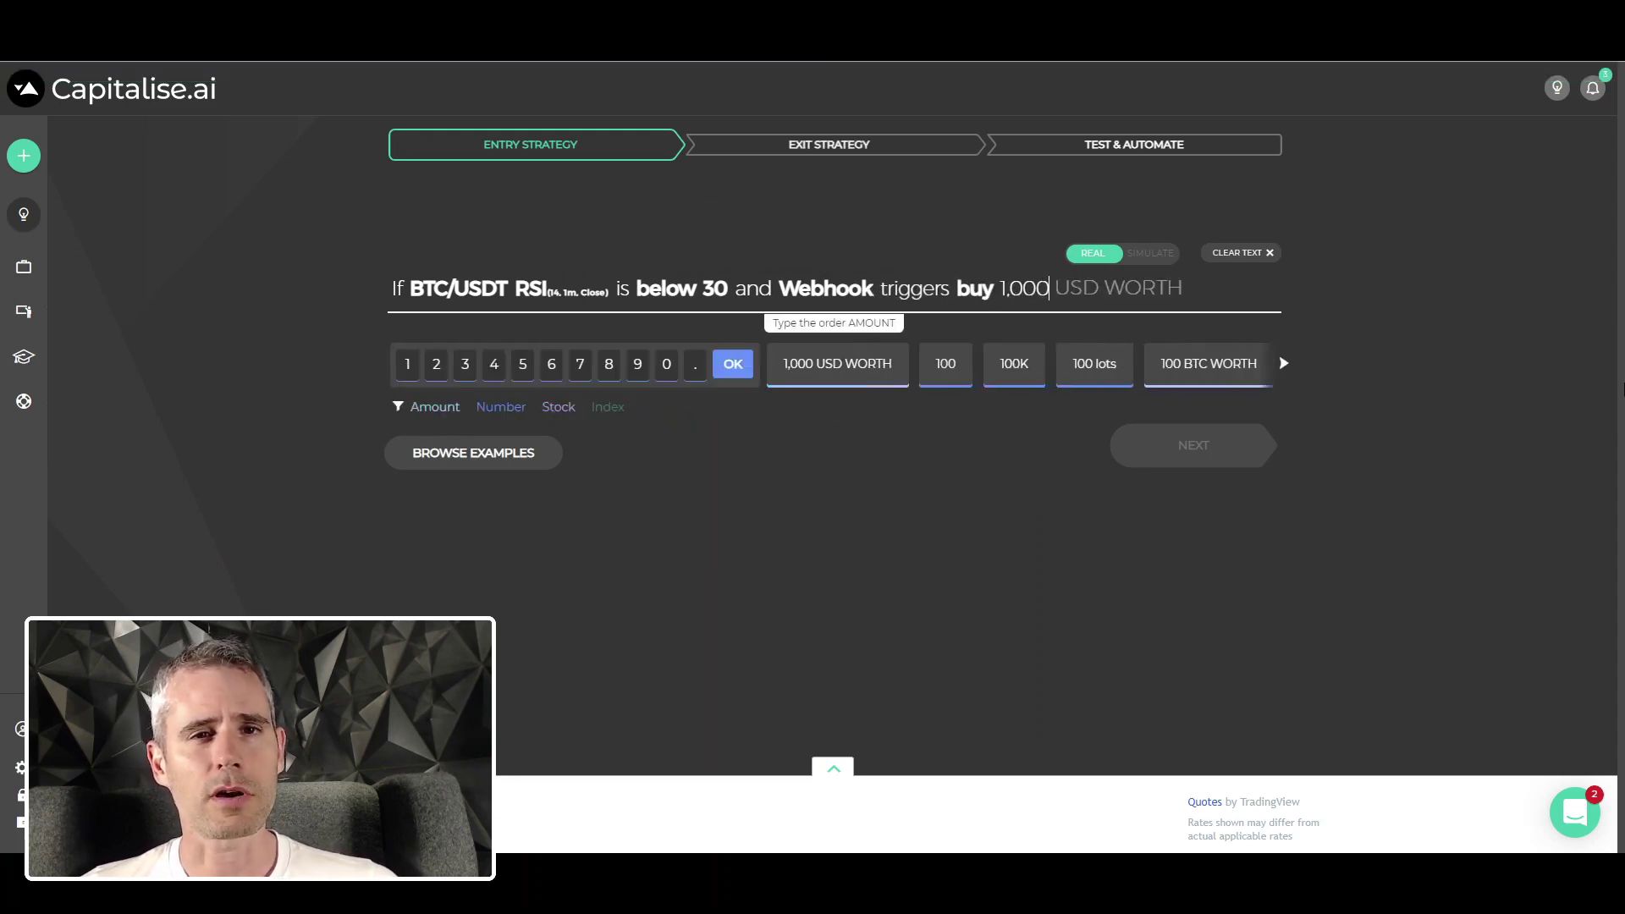
{"action": "type", "text": " us"}
{"action": "key", "text": "Return"}
{"action": "key", "text": "Return"}
{"action": "key", "text": "Return"}
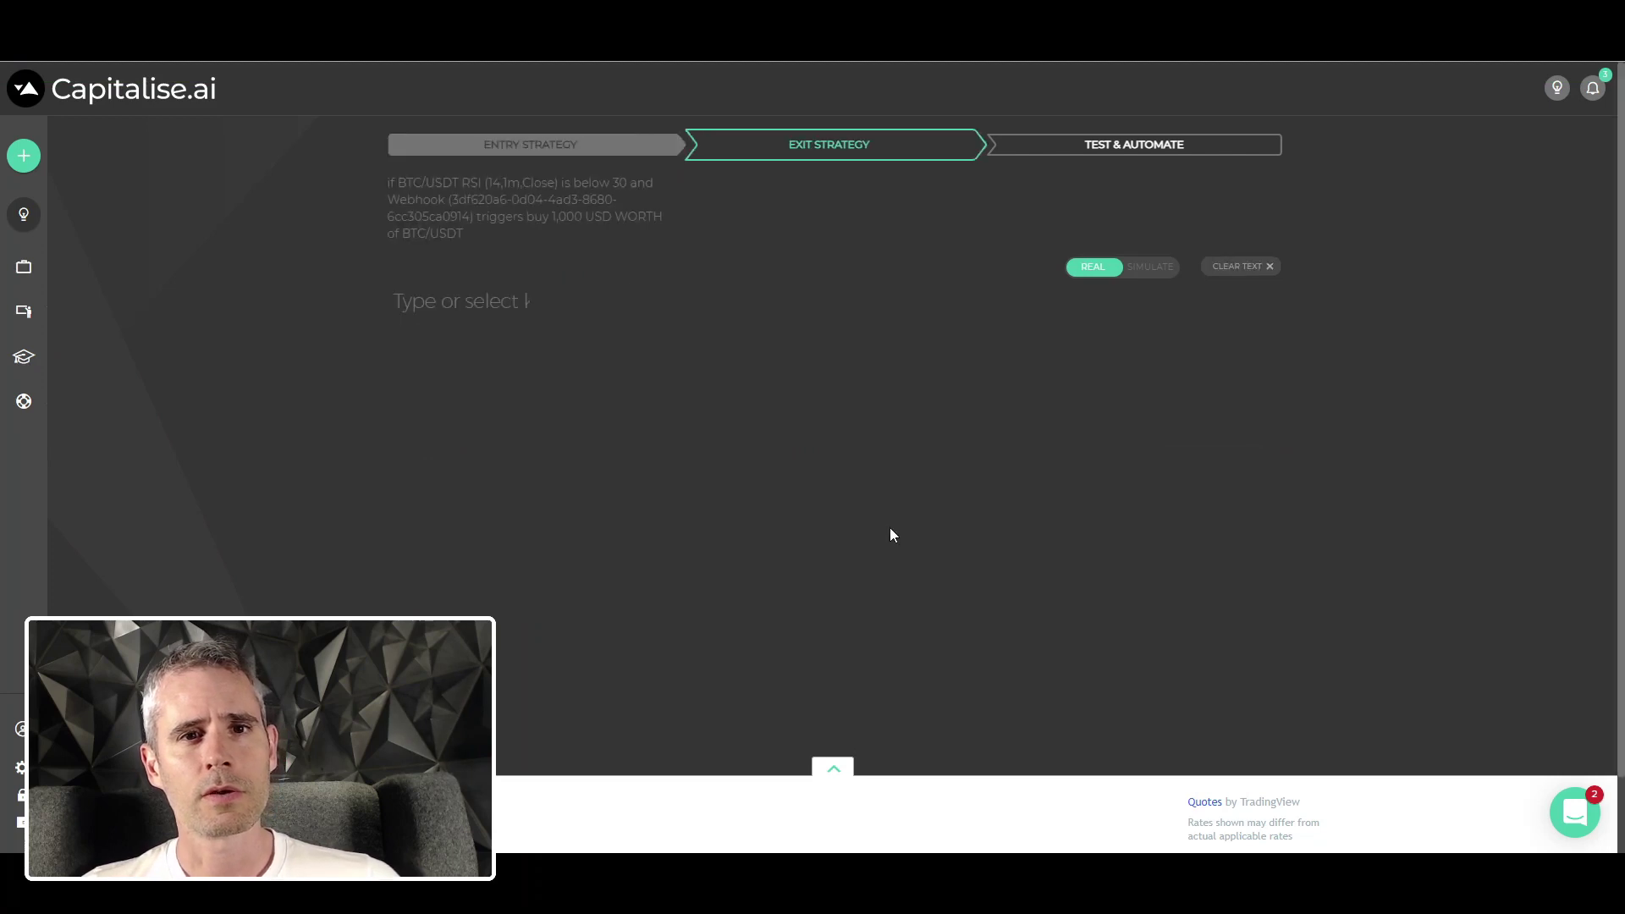
Skip the exit strategy, name the strategy 'Webhook Test', and put it live.
{"action": "left_click", "coordinate": [1135, 506]}
{"action": "left_click", "coordinate": [1210, 459]}
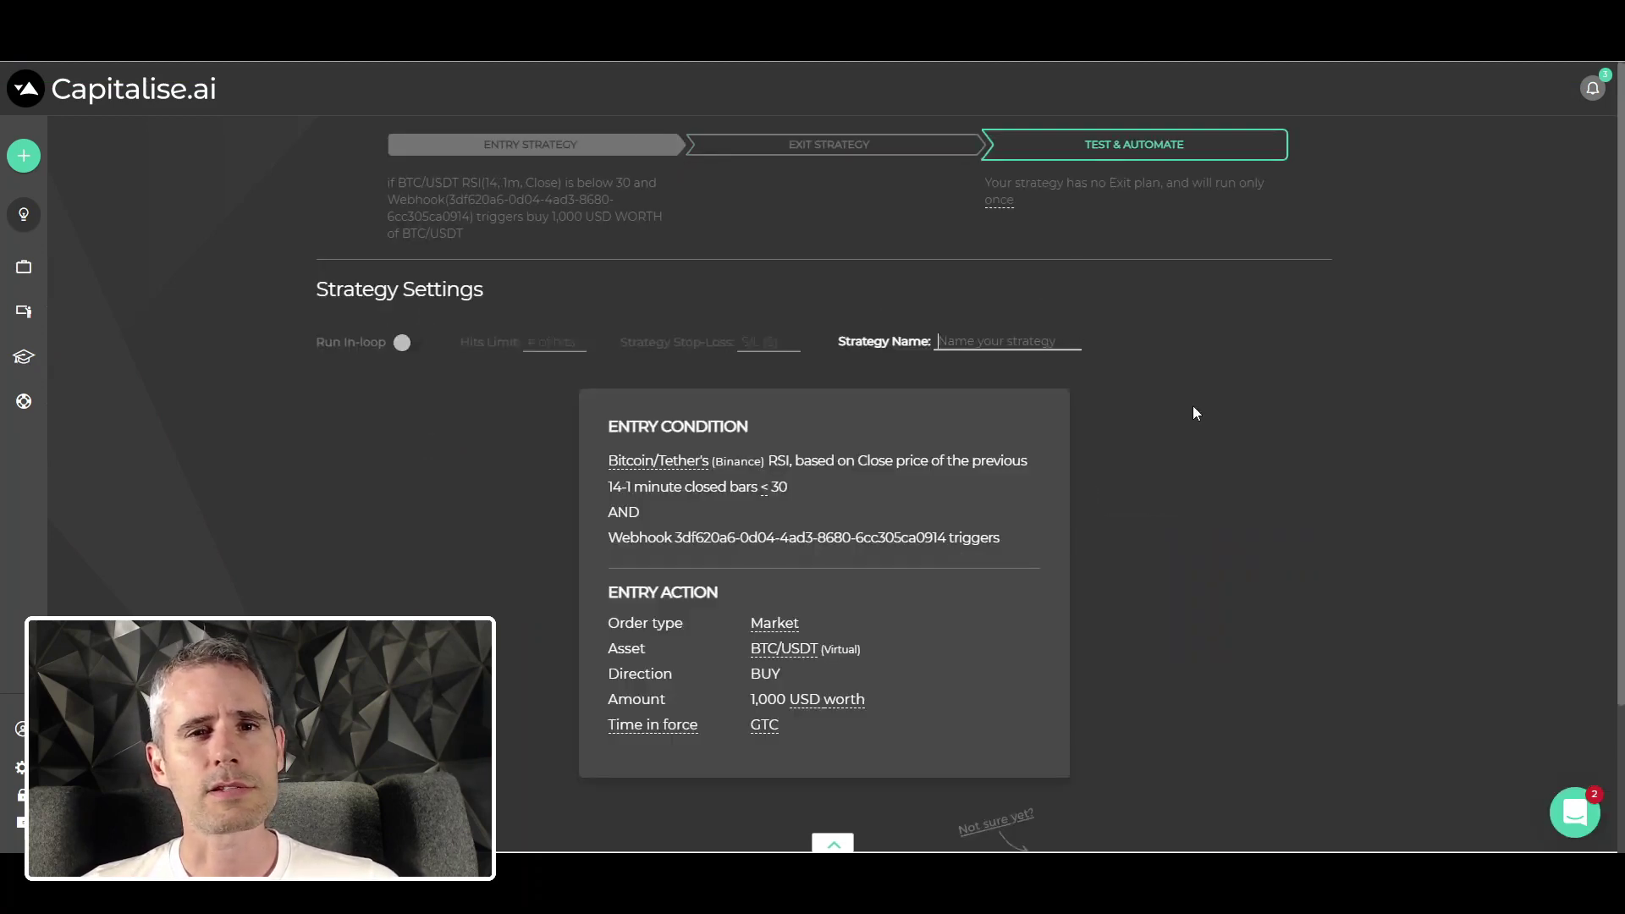
{"action": "type", "text": "Webhook Test"}
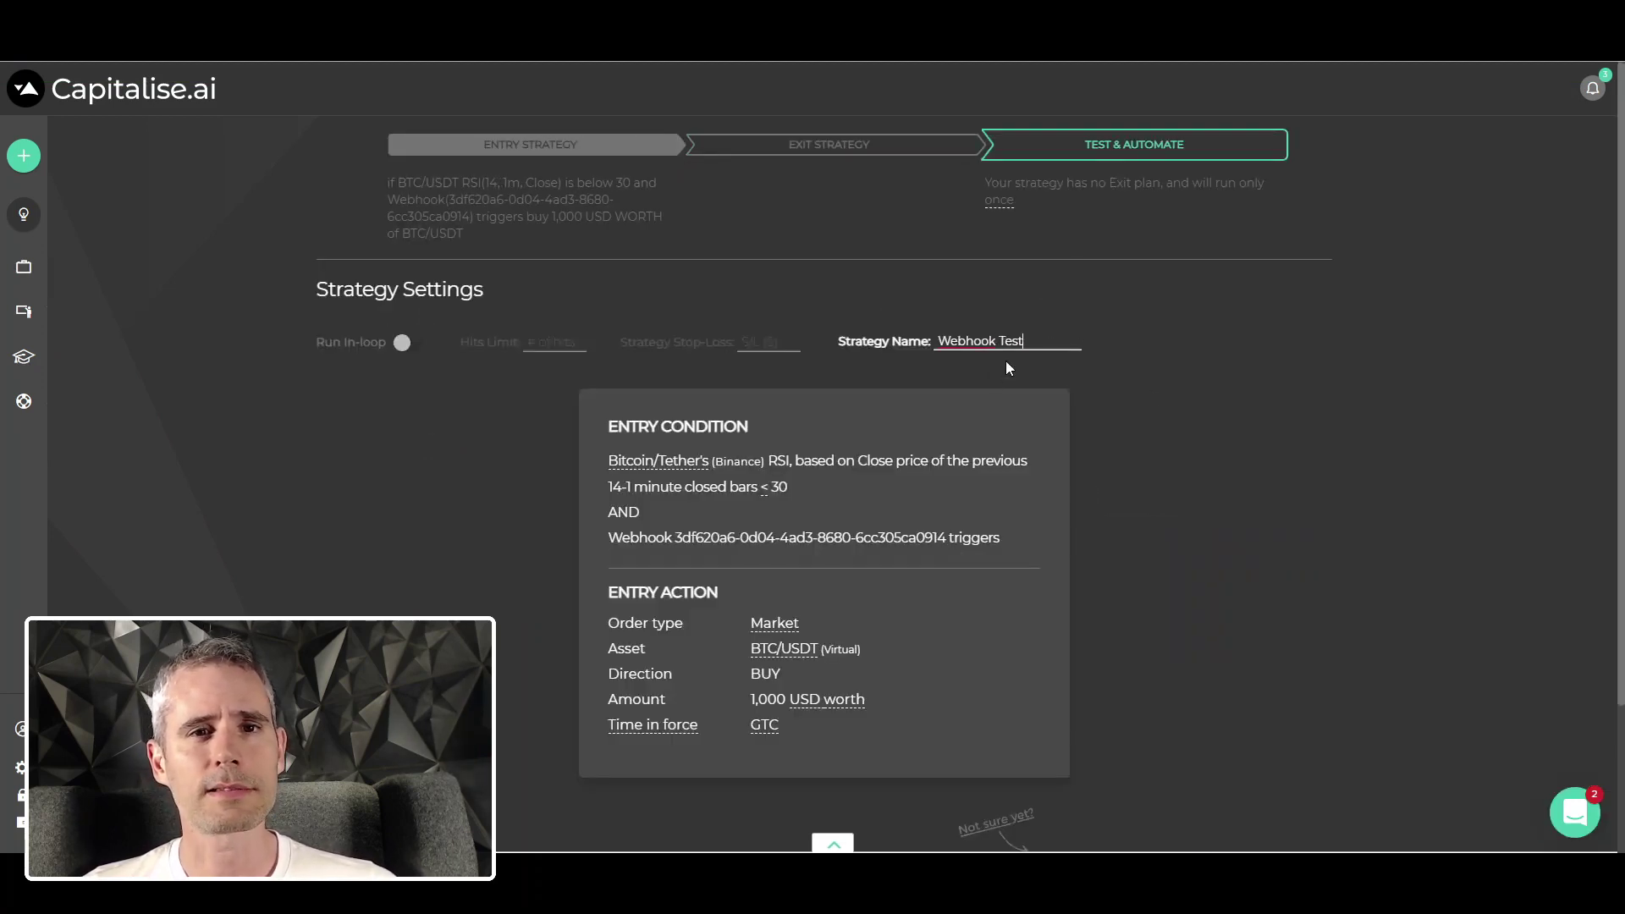
{"action": "scroll", "coordinate": [1077, 345], "scroll_direction": "down", "scroll_amount": 2}
{"action": "left_click", "coordinate": [1209, 787]}
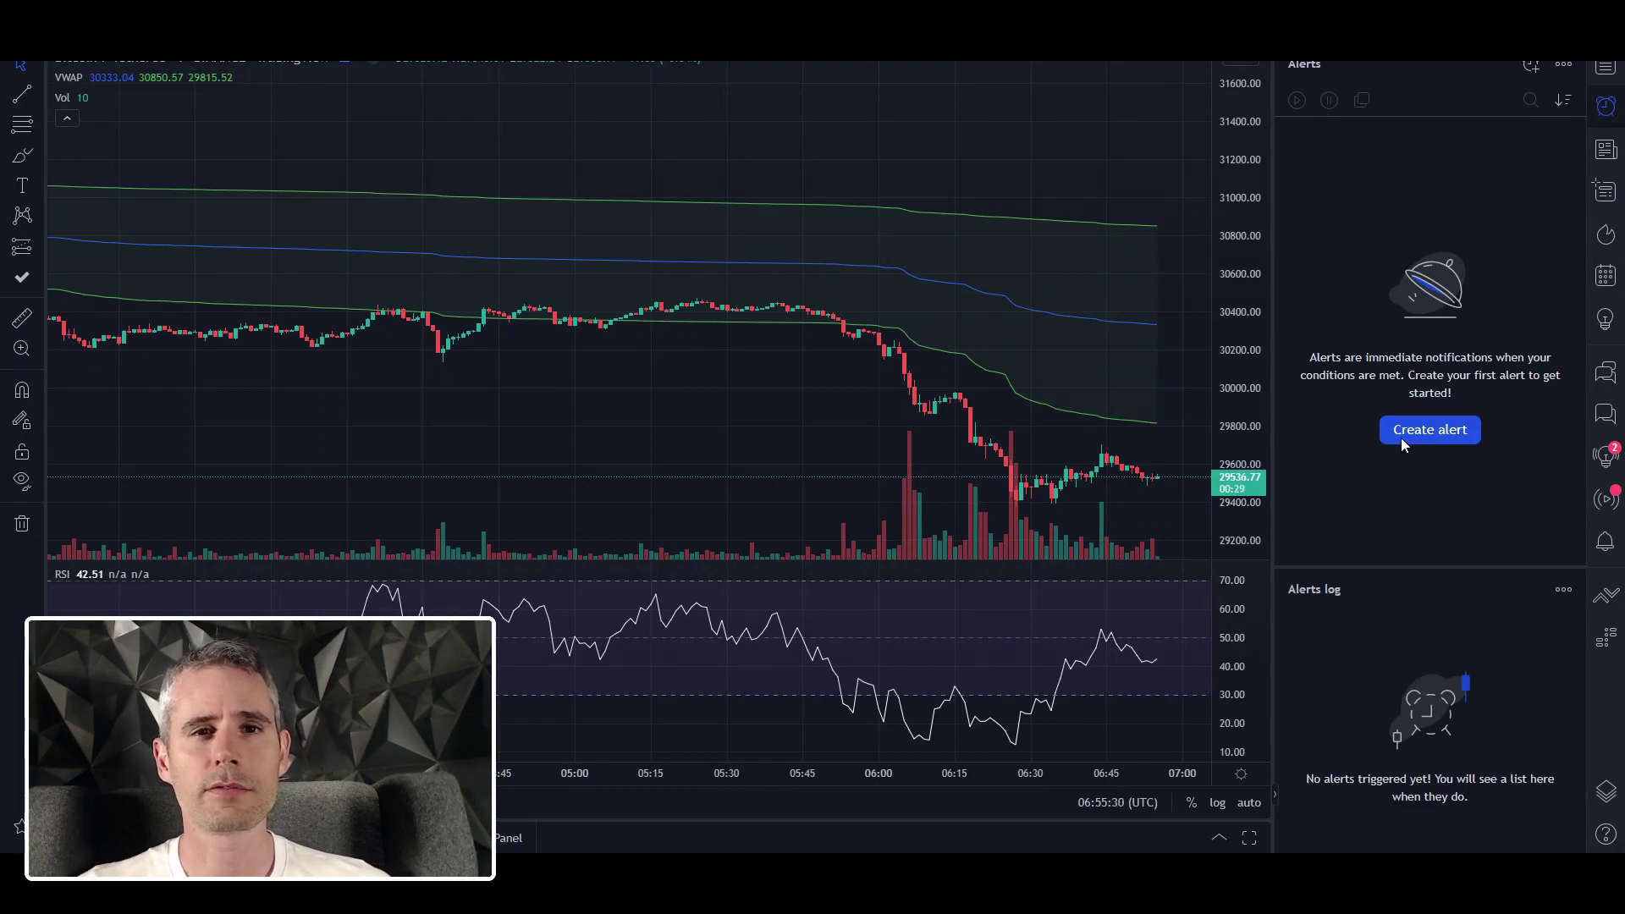
Start a BTCUSDT alert: Greater Than the VWAP Lower Band, firing Once Per Bar Close.
{"action": "left_click", "coordinate": [1400, 438]}
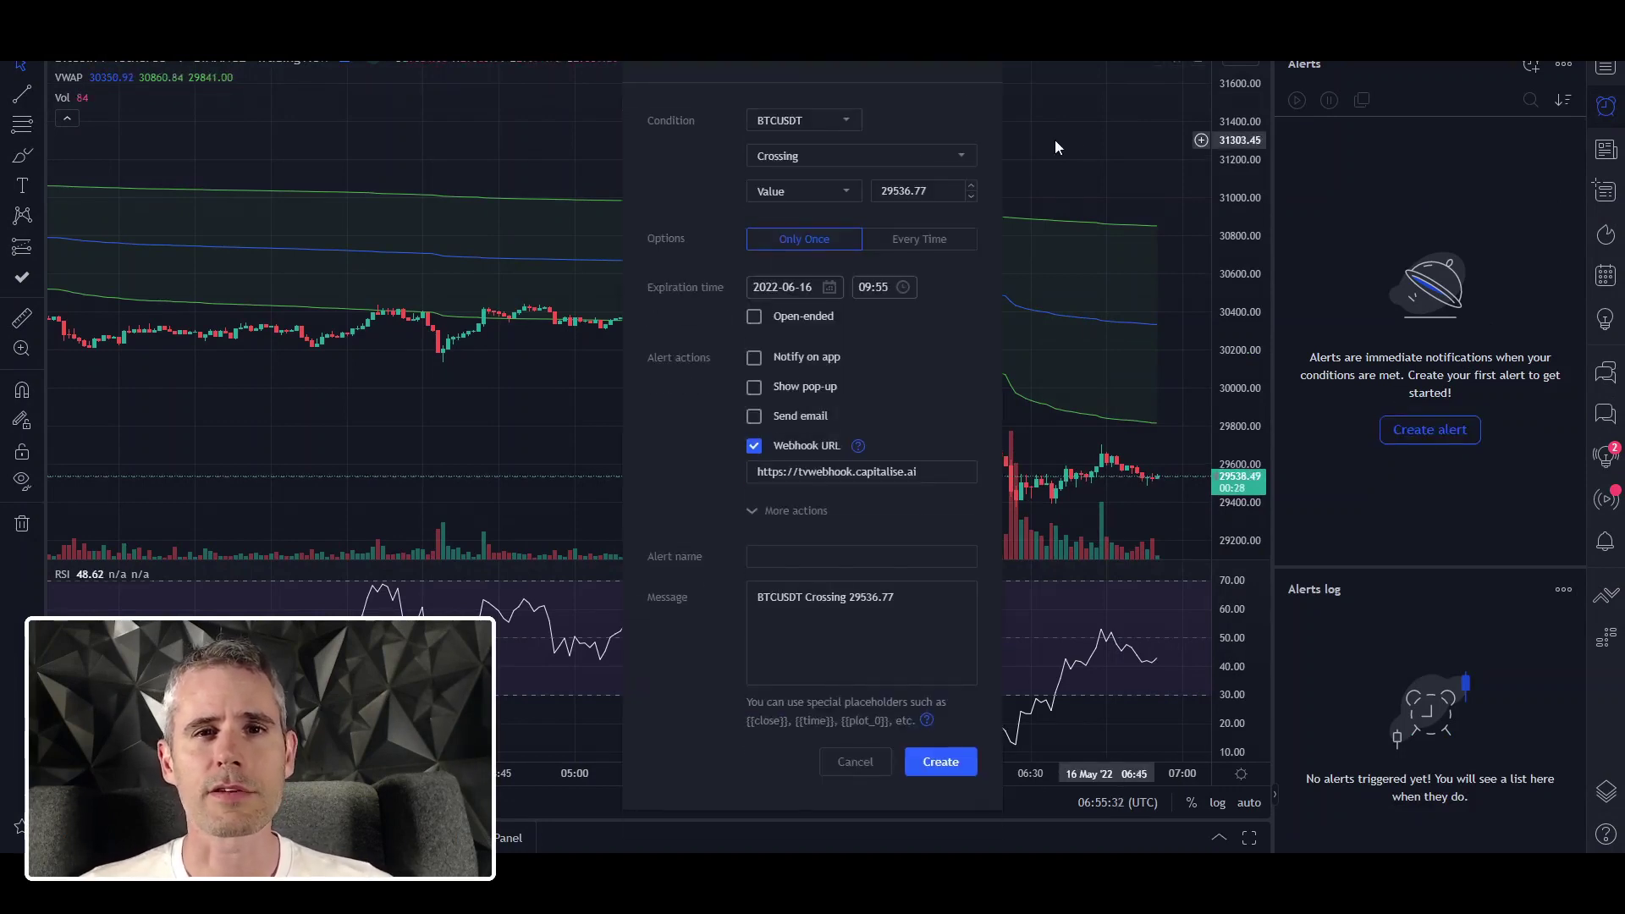
{"action": "left_click", "coordinate": [809, 156]}
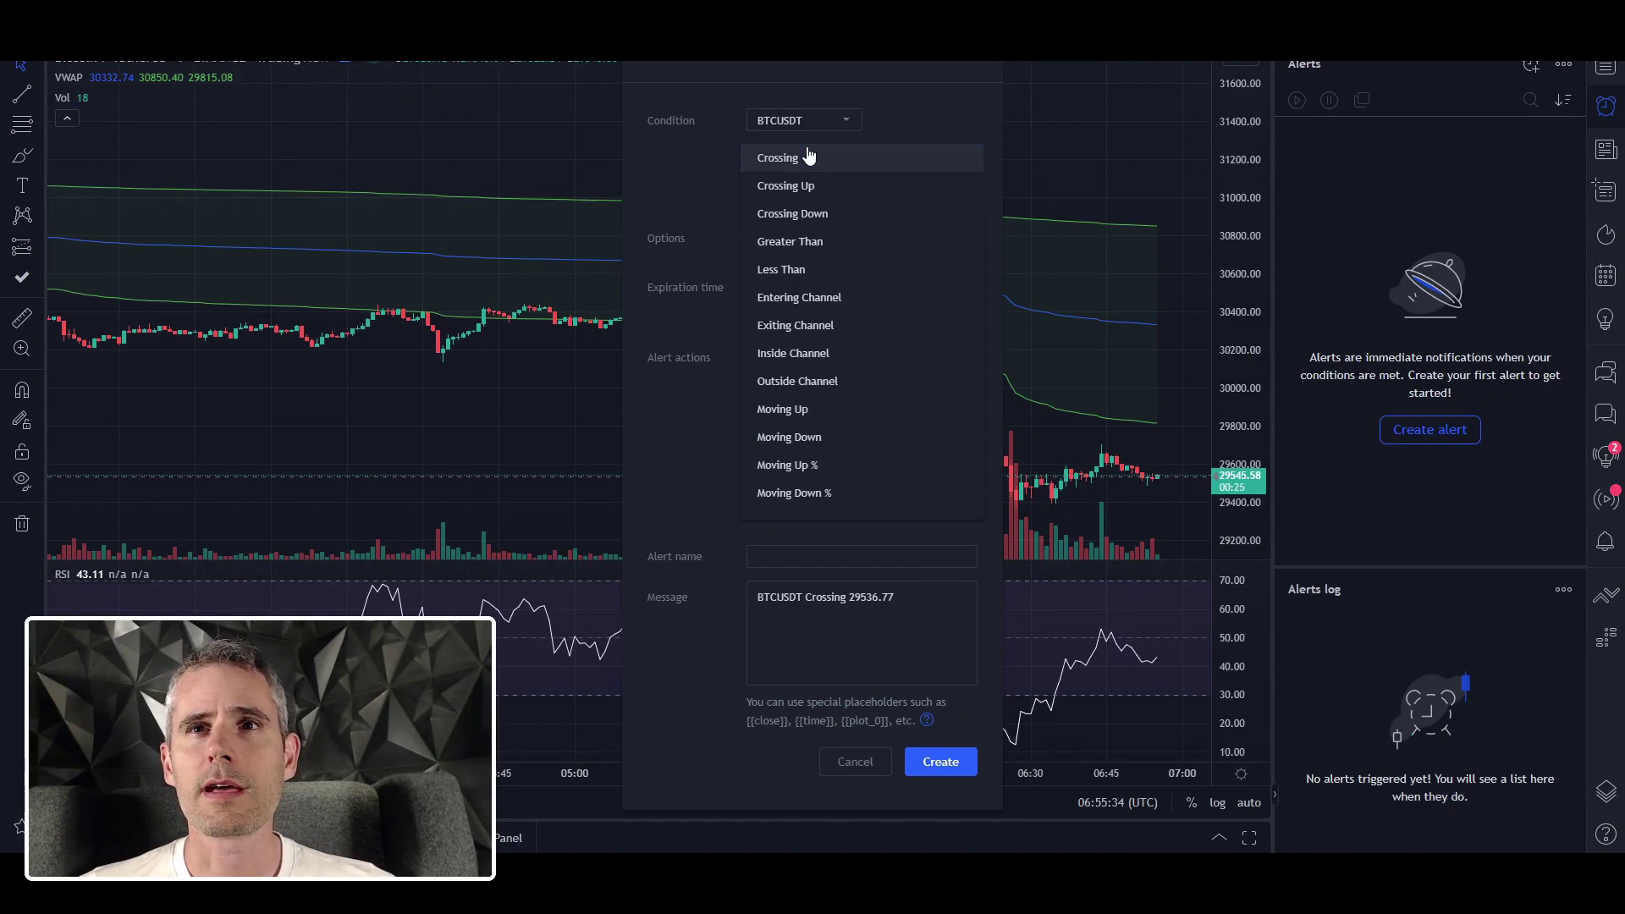
{"action": "left_click", "coordinate": [791, 242]}
{"action": "left_click", "coordinate": [802, 191]}
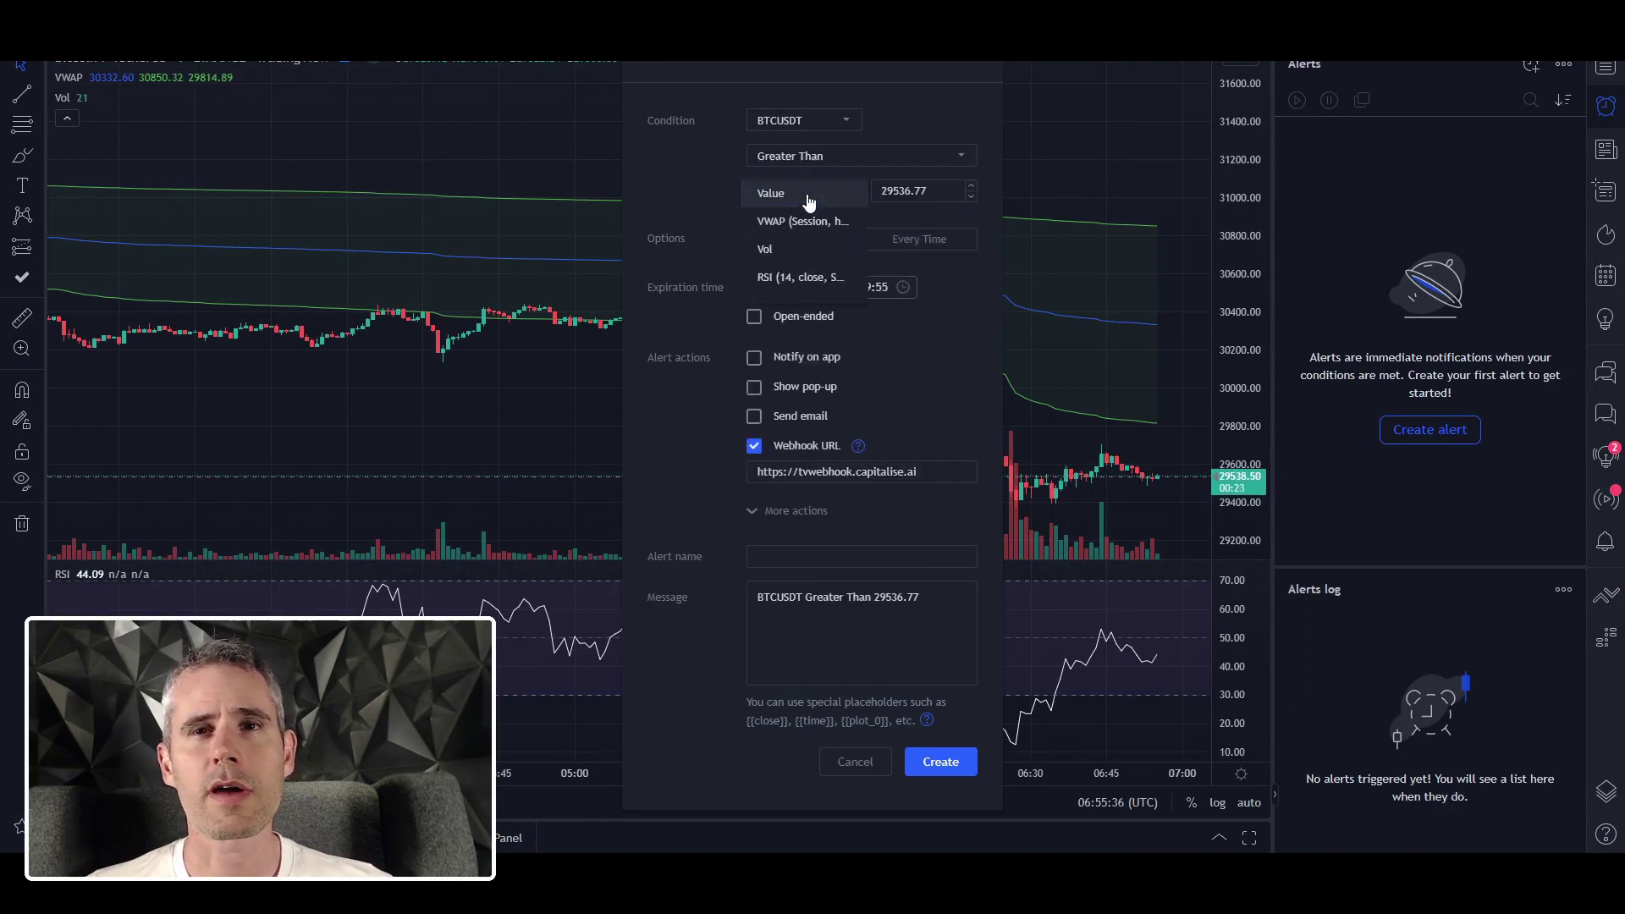
{"action": "left_click", "coordinate": [805, 217]}
{"action": "left_click", "coordinate": [903, 193]}
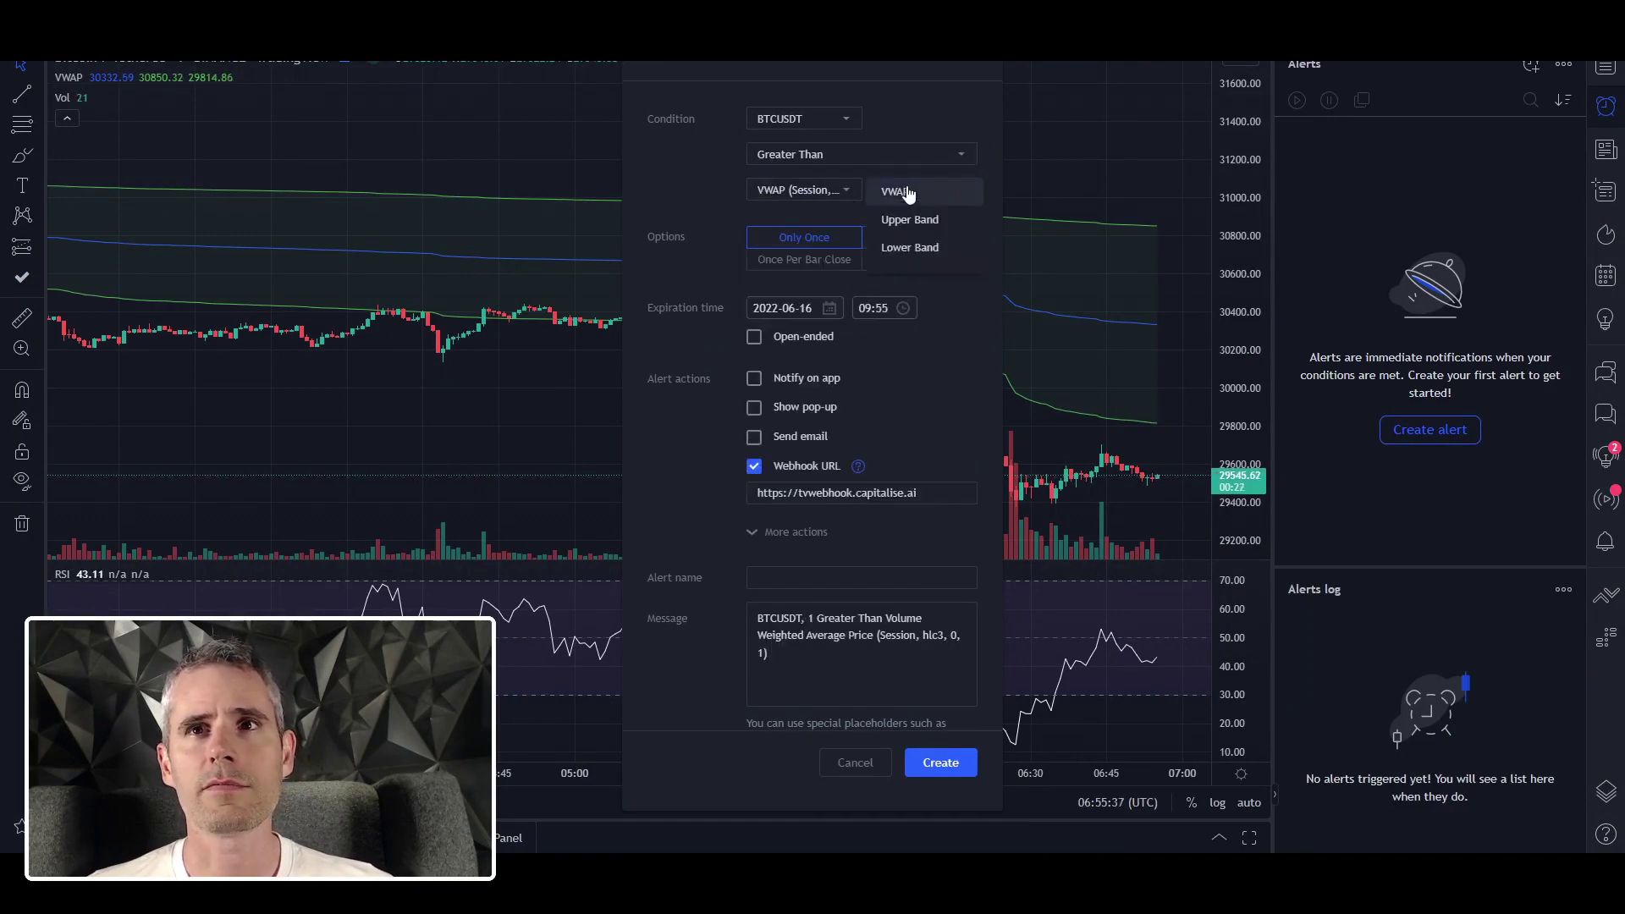
{"action": "left_click", "coordinate": [924, 248]}
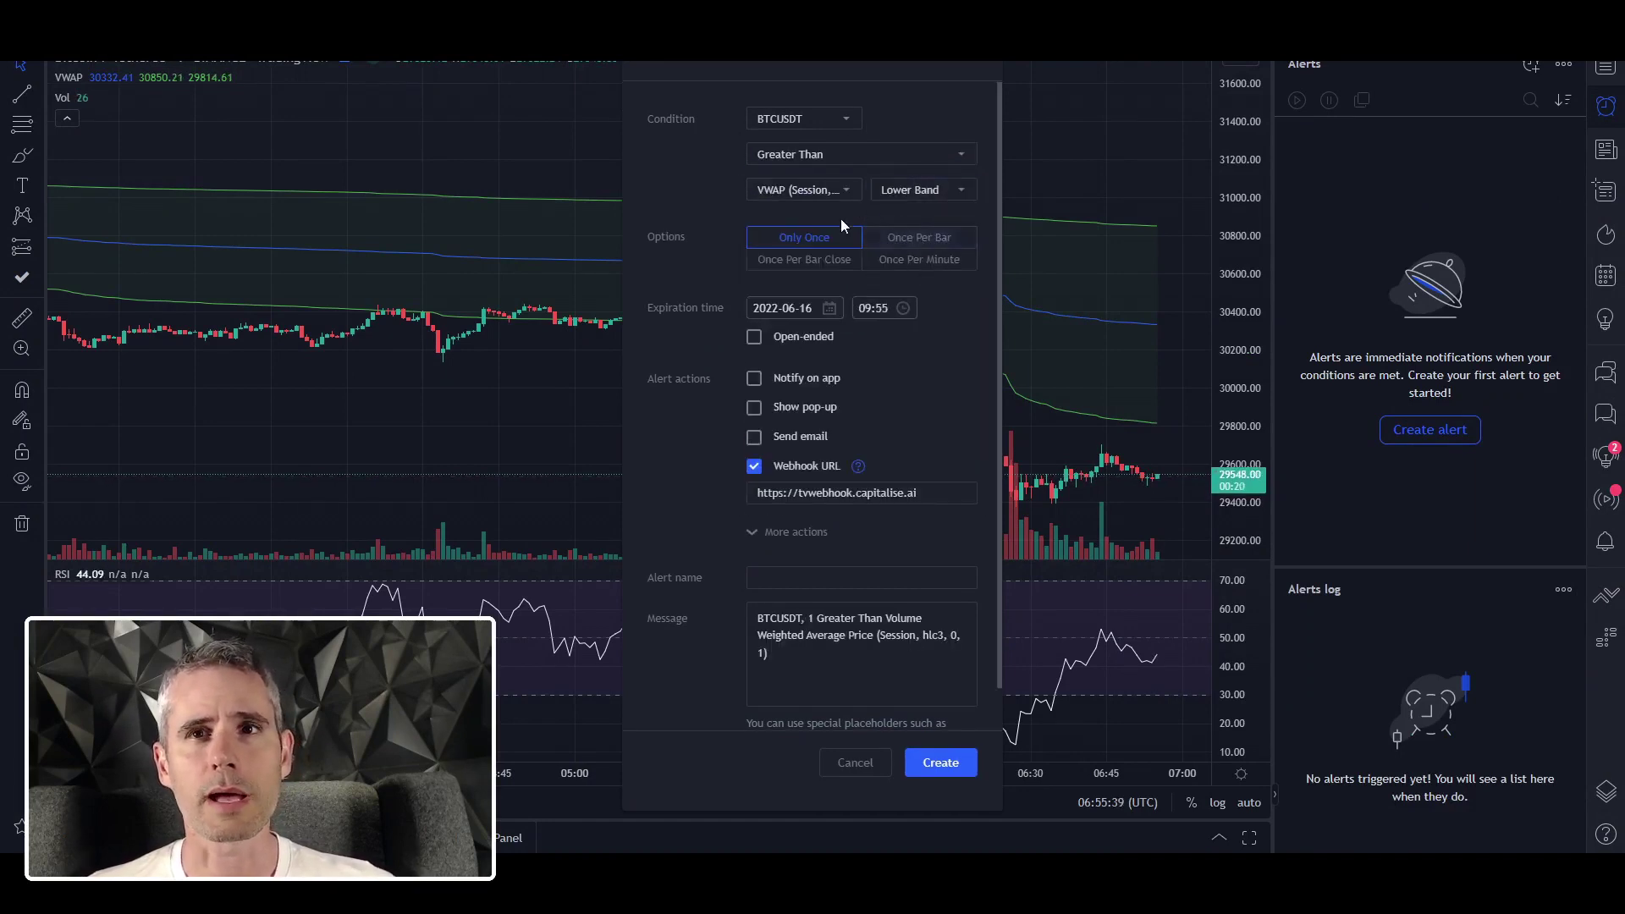
{"action": "left_click", "coordinate": [809, 259]}
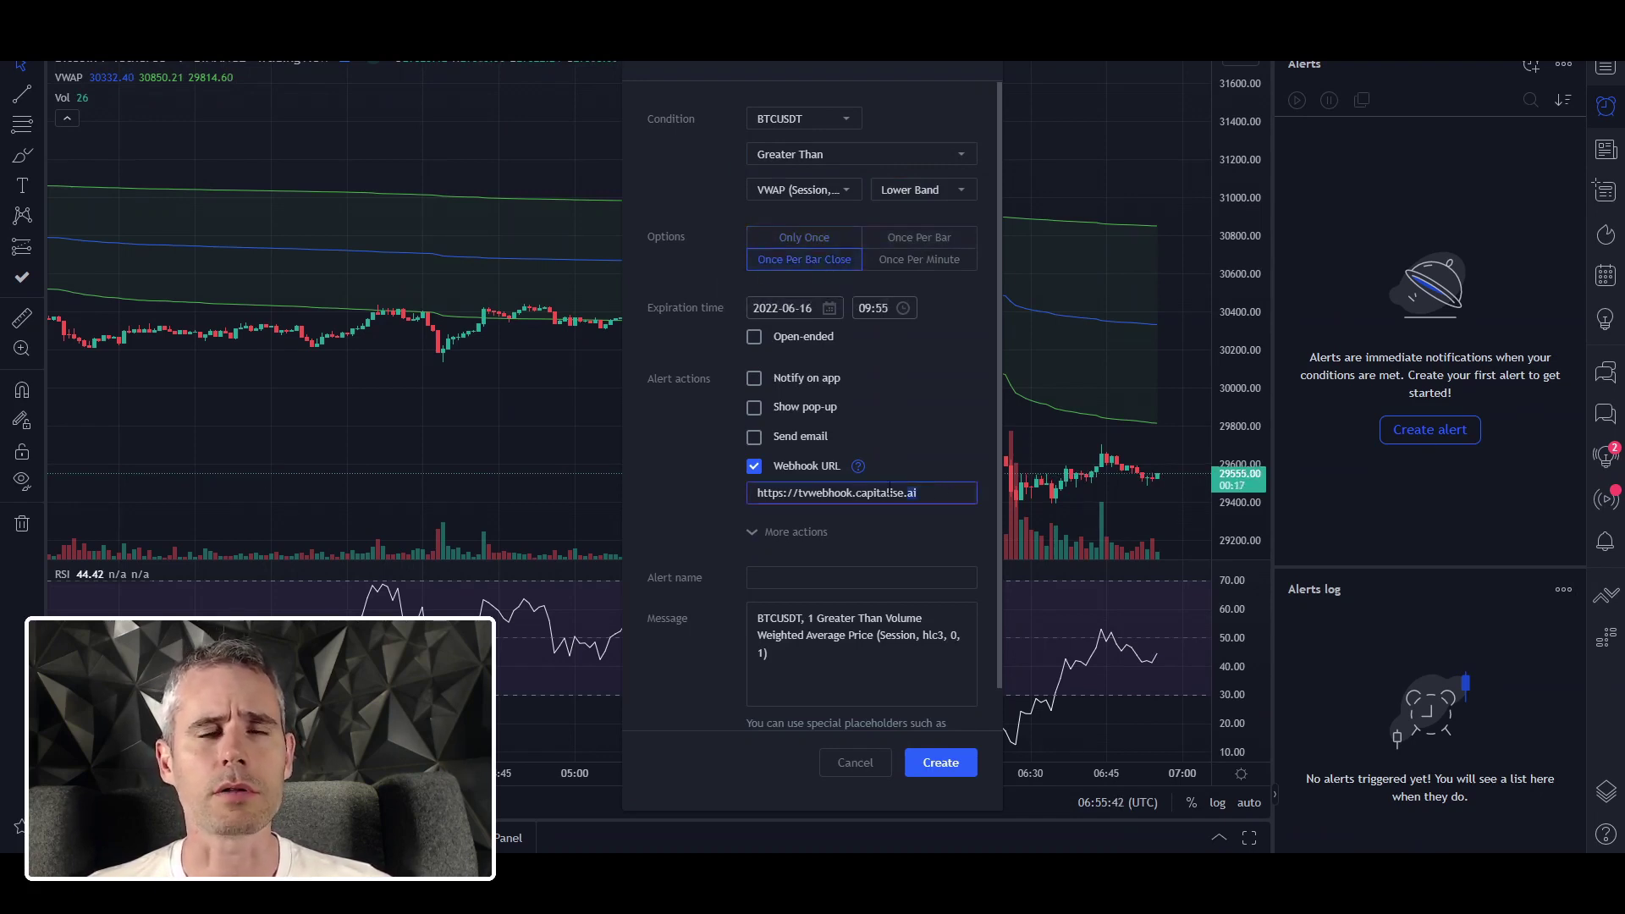
Name the alert 'OFF' and clear the default alert message.
{"action": "left_click", "coordinate": [769, 576]}
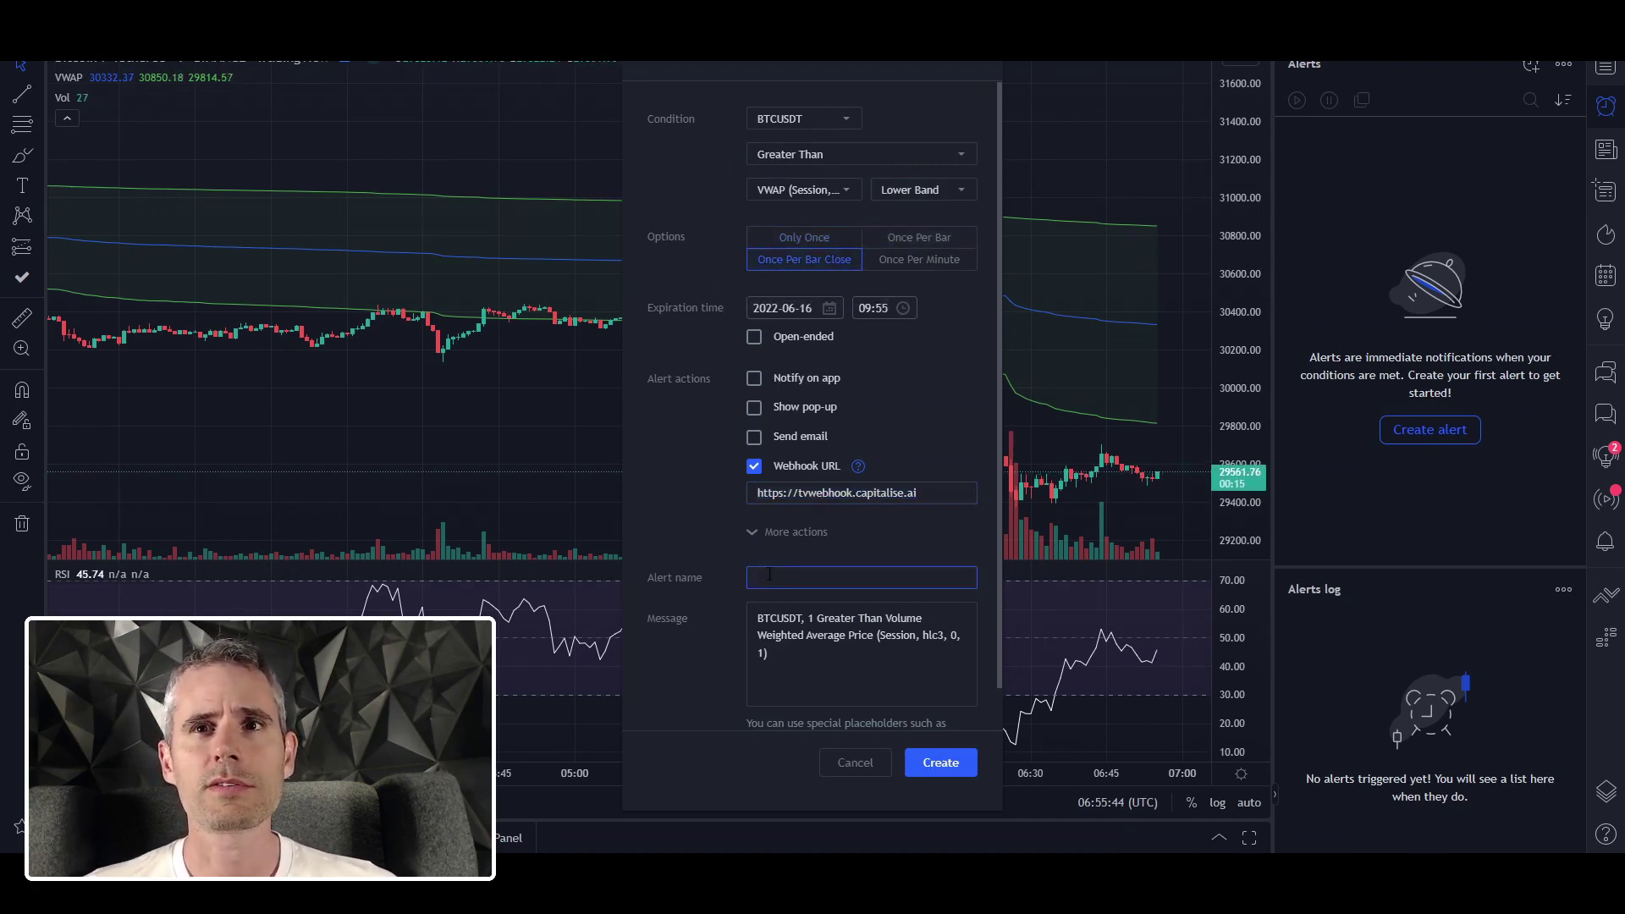
{"action": "type", "text": "OFF"}
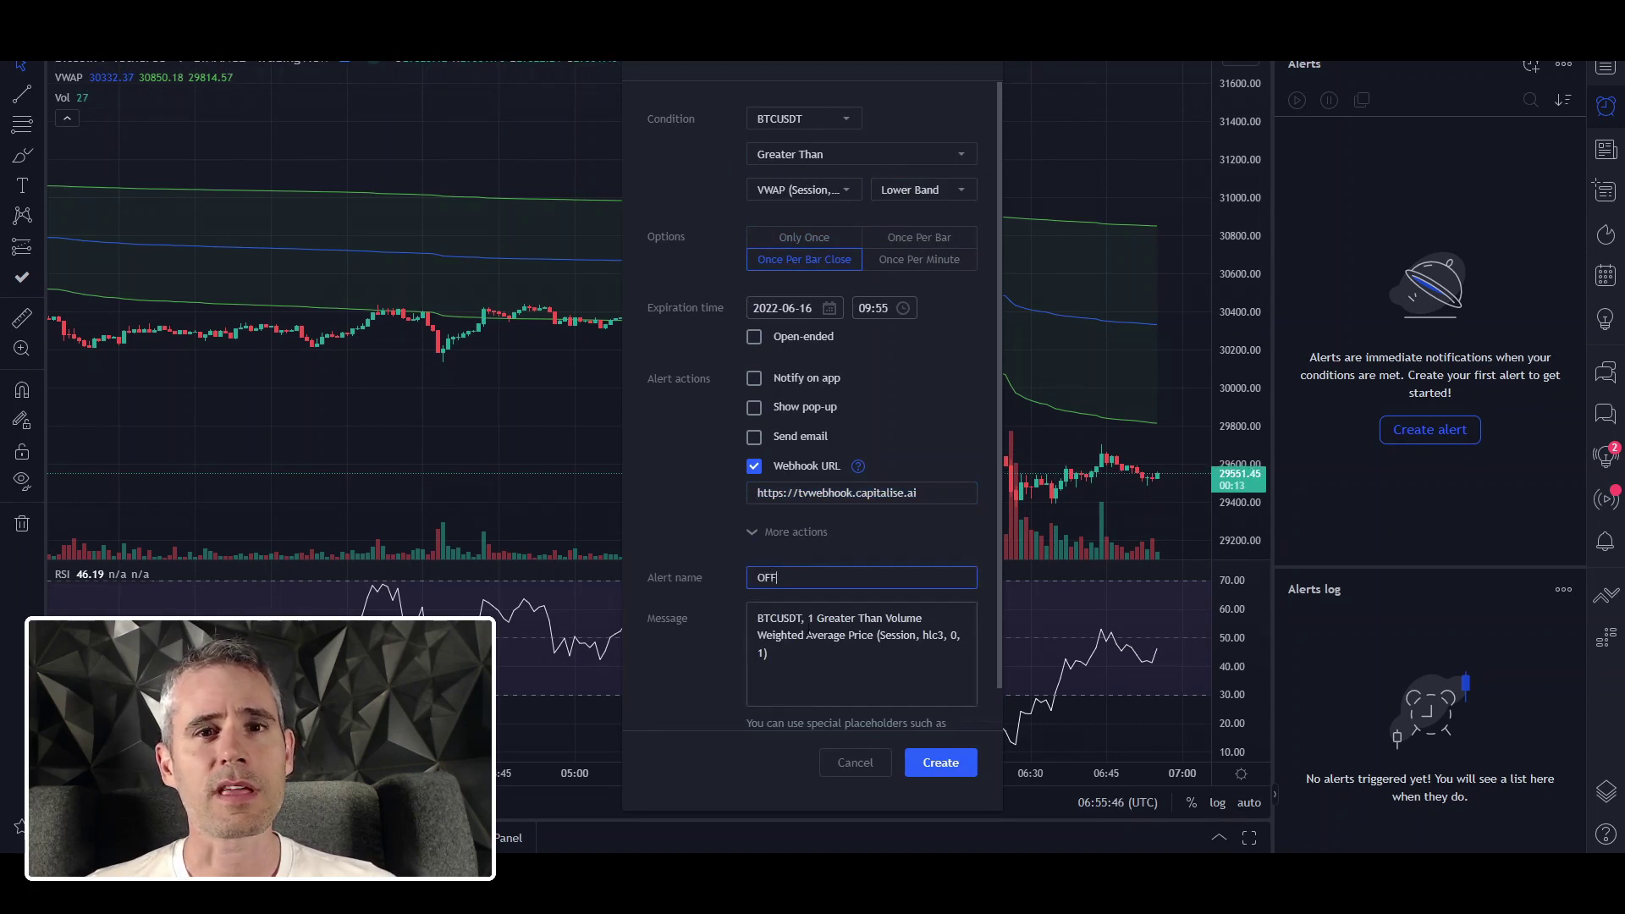
{"action": "left_click_drag", "start_coordinate": [805, 635], "coordinate": [802, 617]}
{"action": "left_click", "coordinate": [815, 675]}
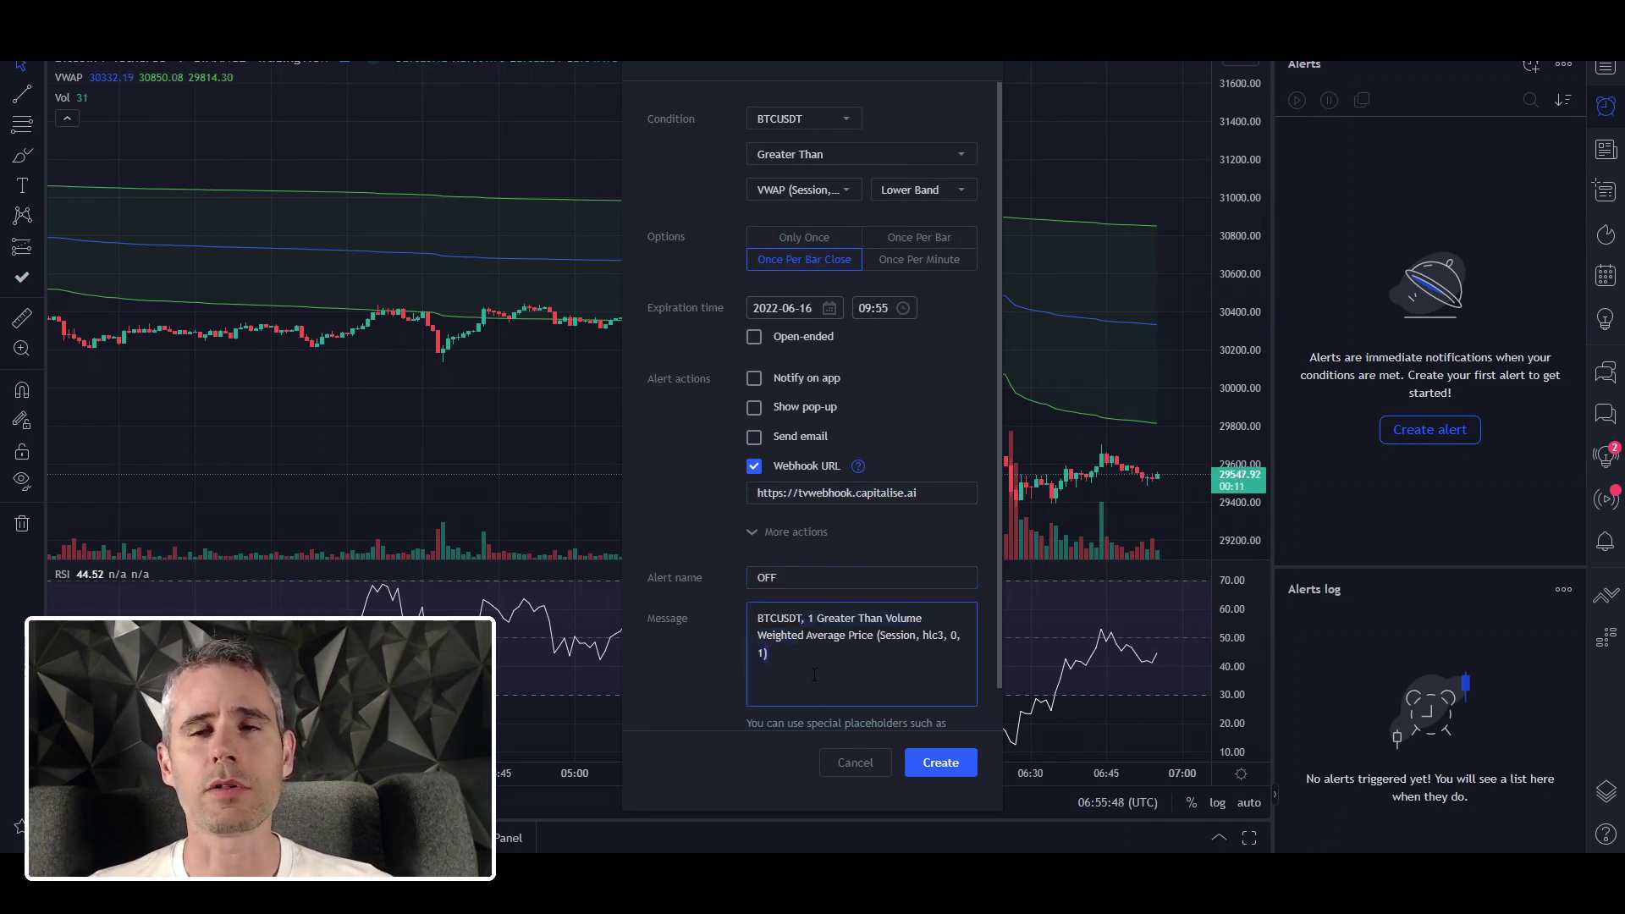
{"action": "key", "text": "ctrl+a"}
{"action": "key", "text": "BackSpace"}
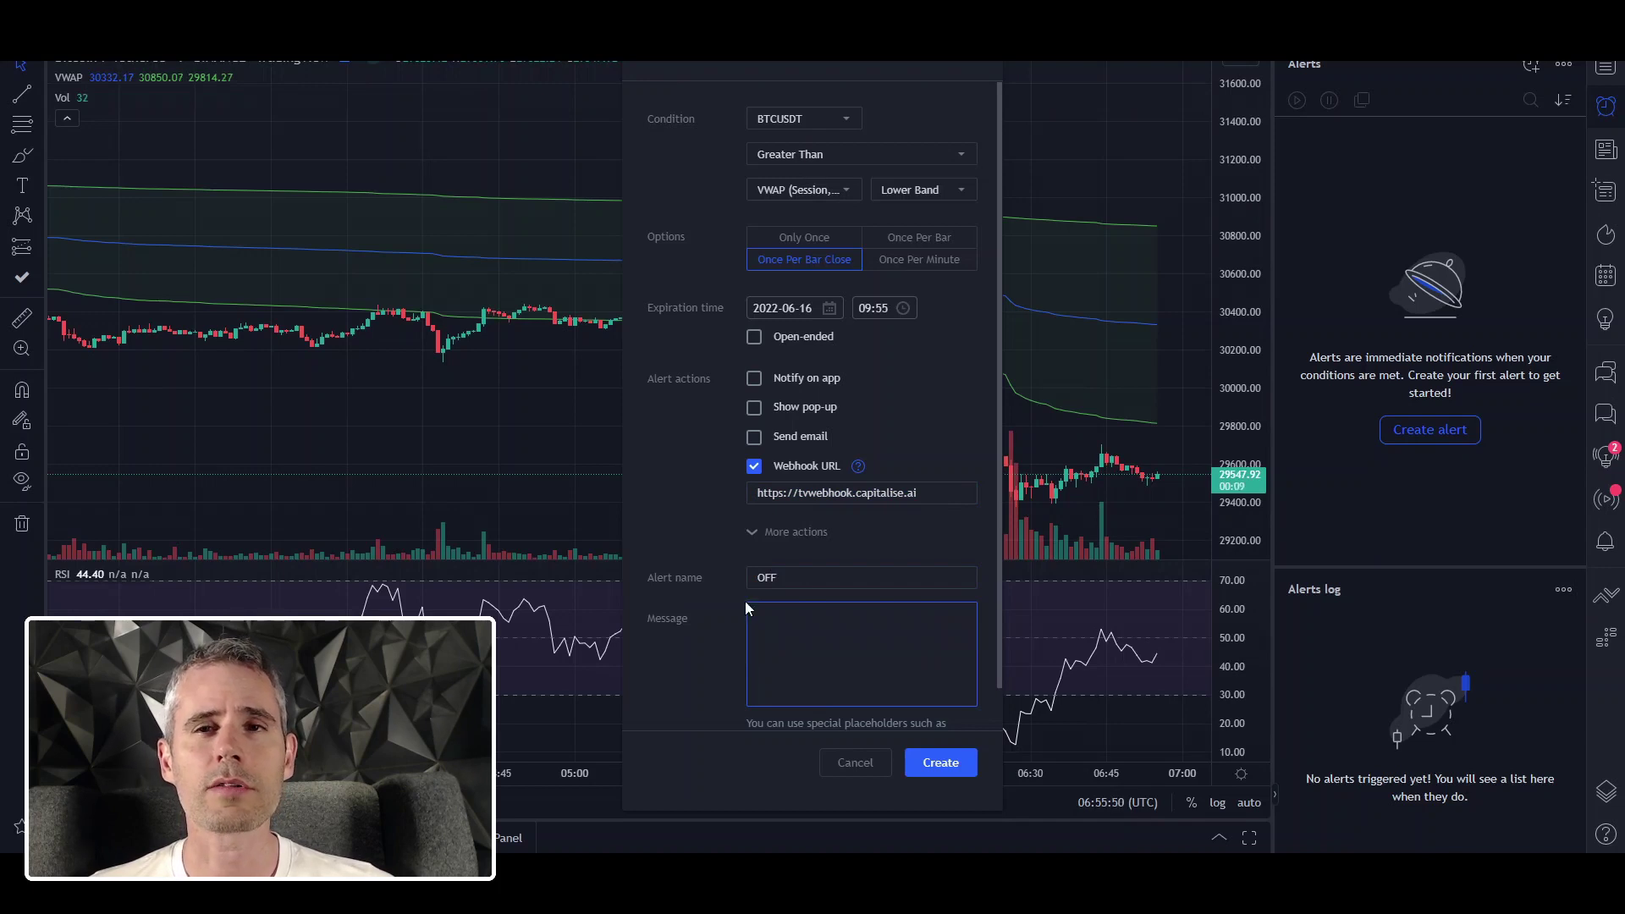
Copy the OFF untrigger JSON from the notes into the message and create the alert.
{"action": "key", "text": "alt+Tab"}
{"action": "left_click_drag", "start_coordinate": [1443, 717], "coordinate": [1155, 723]}
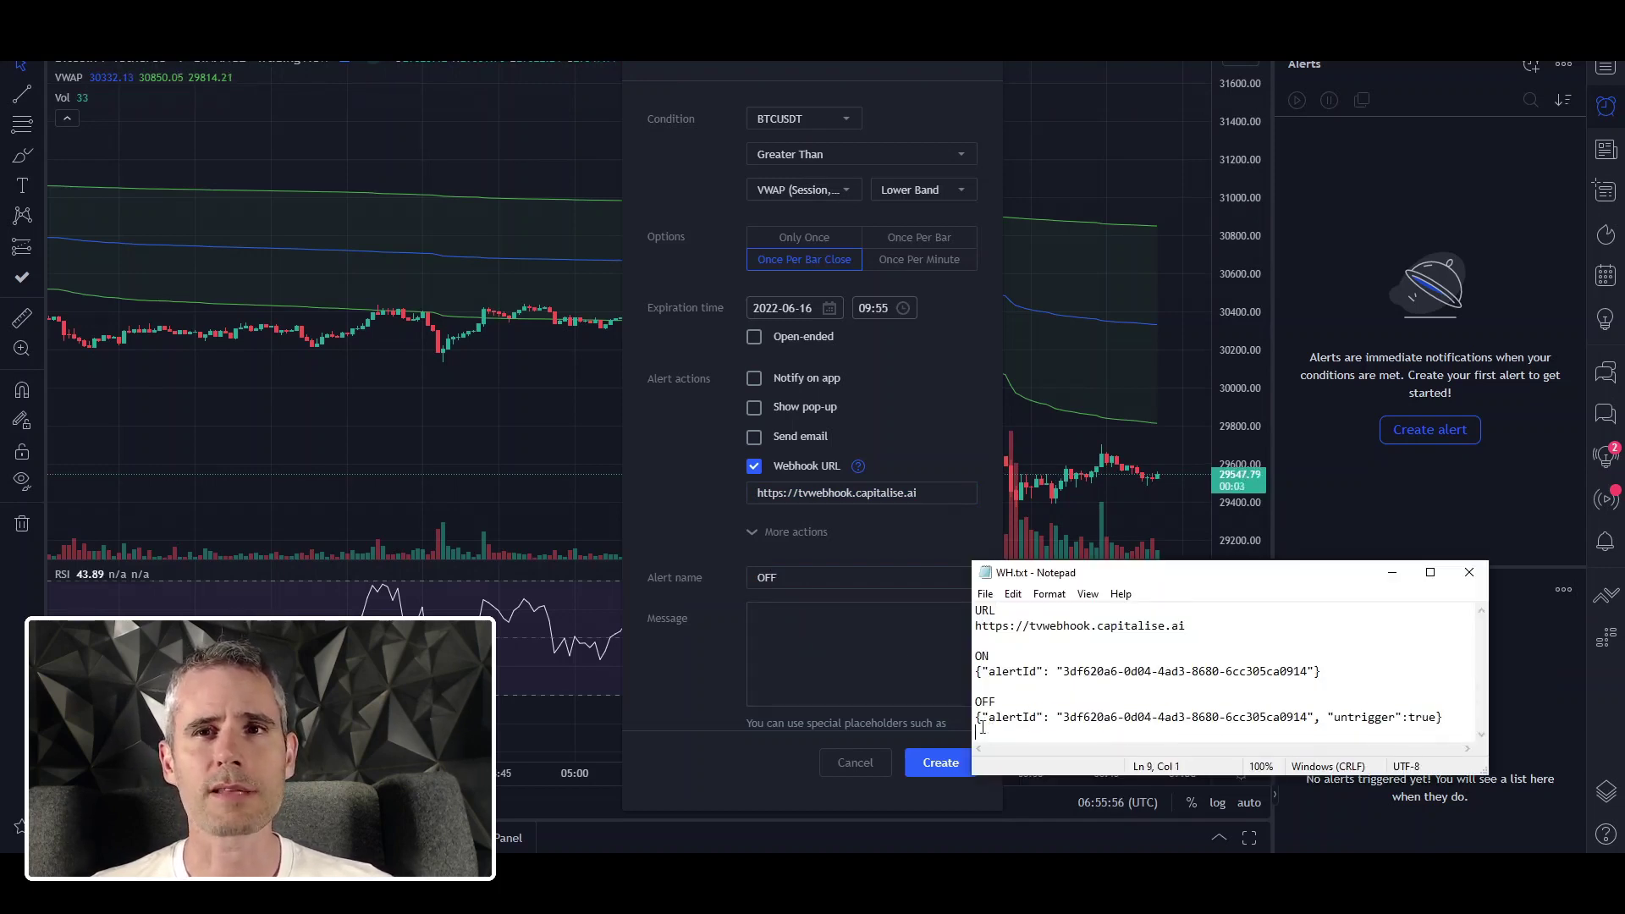
{"action": "left_click_drag", "start_coordinate": [1443, 716], "coordinate": [975, 718]}
{"action": "key", "text": "ctrl+c"}
{"action": "key", "text": "alt+Tab"}
{"action": "key", "text": "ctrl+v"}
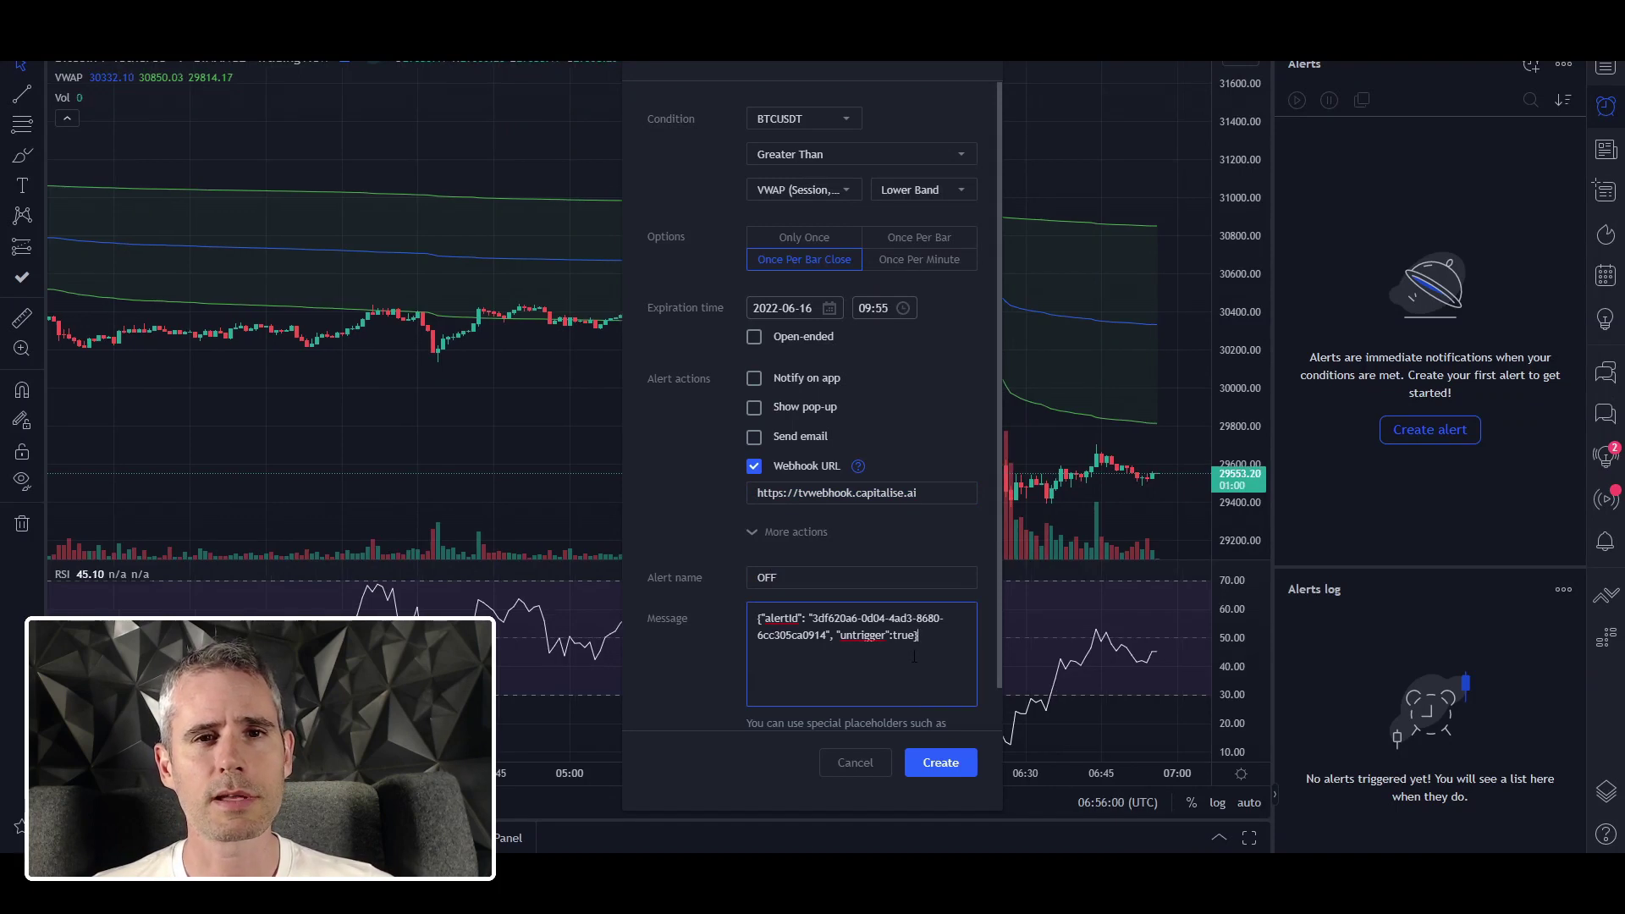
{"action": "left_click", "coordinate": [923, 773]}
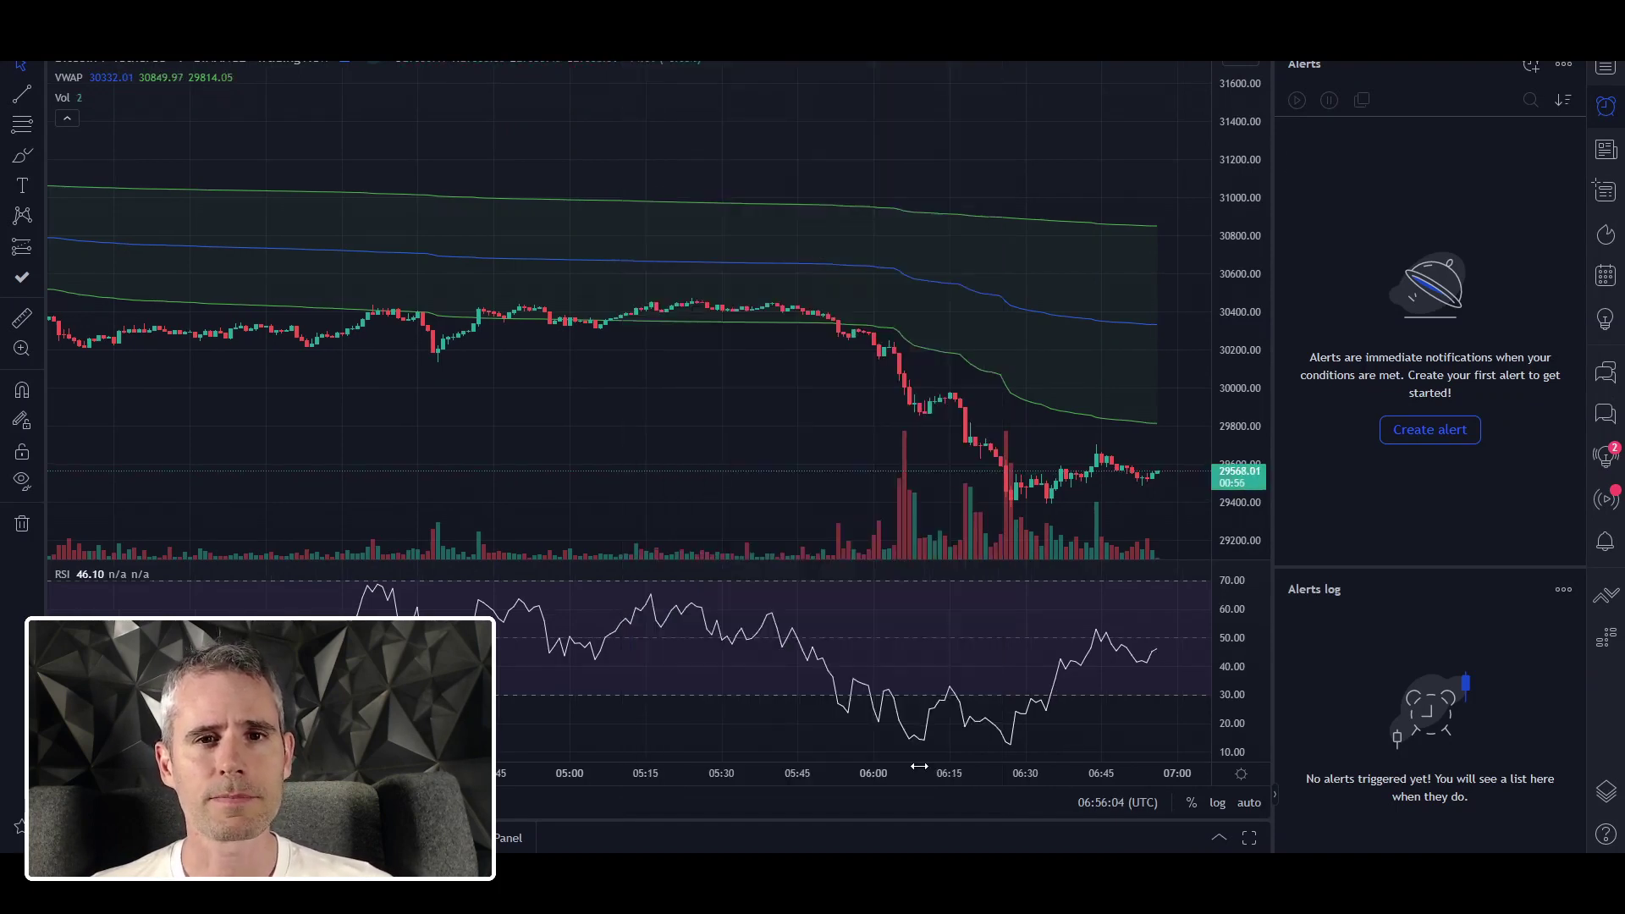
Start a second BTCUSDT alert: Less Than the VWAP Lower Band, firing Once Per Bar Close.
{"action": "left_click", "coordinate": [1531, 65]}
{"action": "left_click", "coordinate": [862, 156]}
{"action": "left_click", "coordinate": [787, 269]}
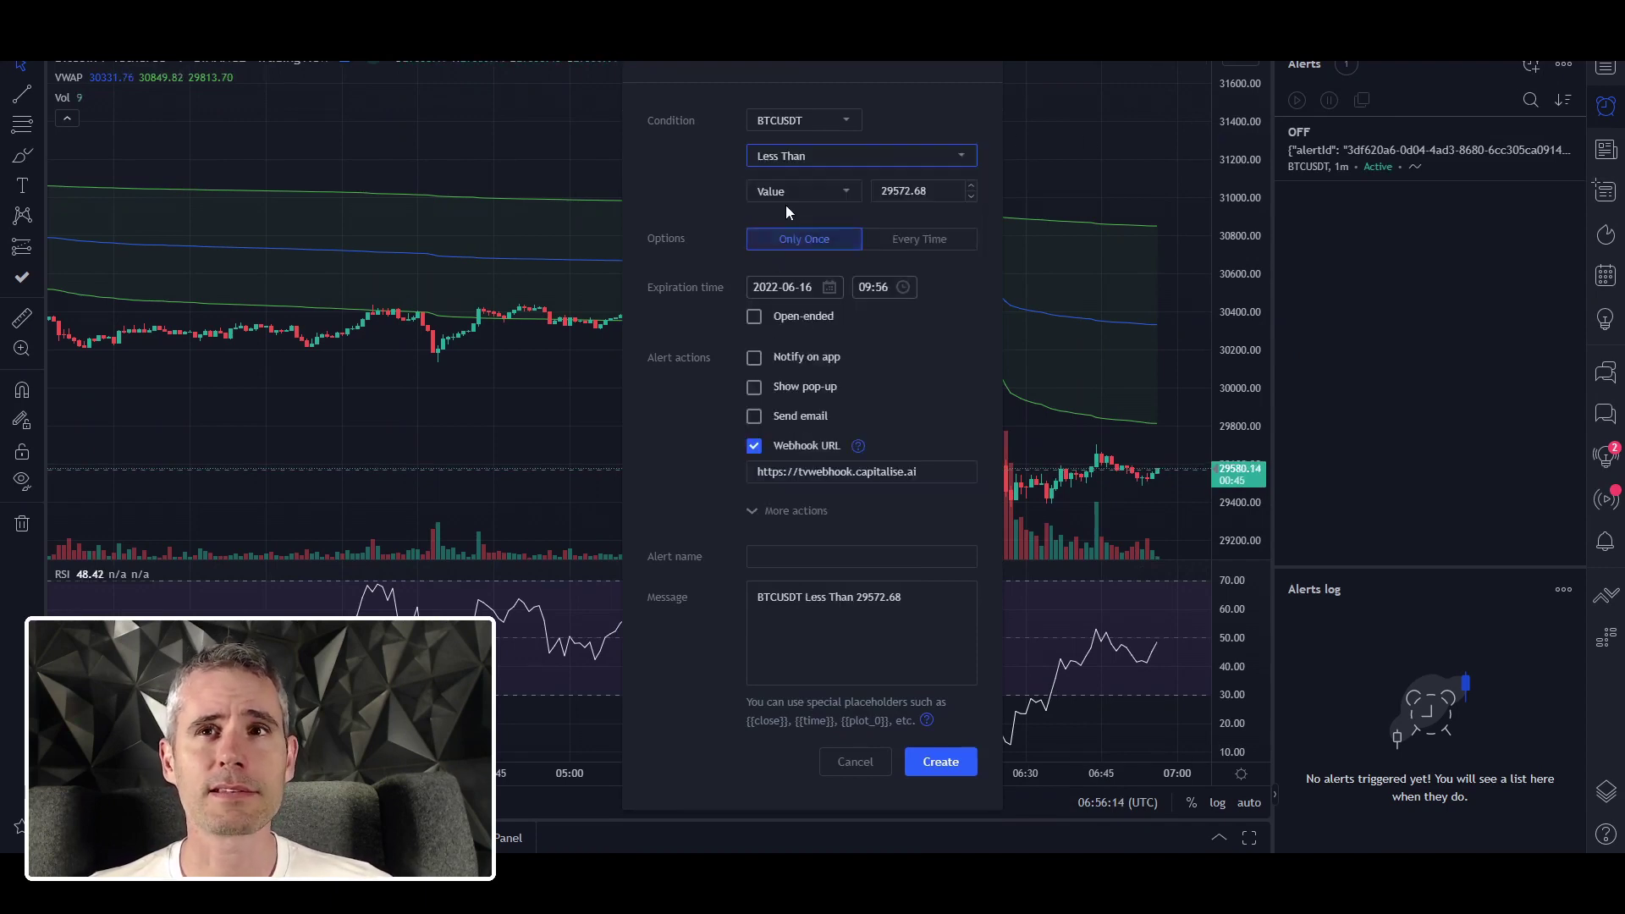
{"action": "left_click", "coordinate": [787, 191]}
{"action": "left_click", "coordinate": [838, 220]}
{"action": "left_click", "coordinate": [899, 192]}
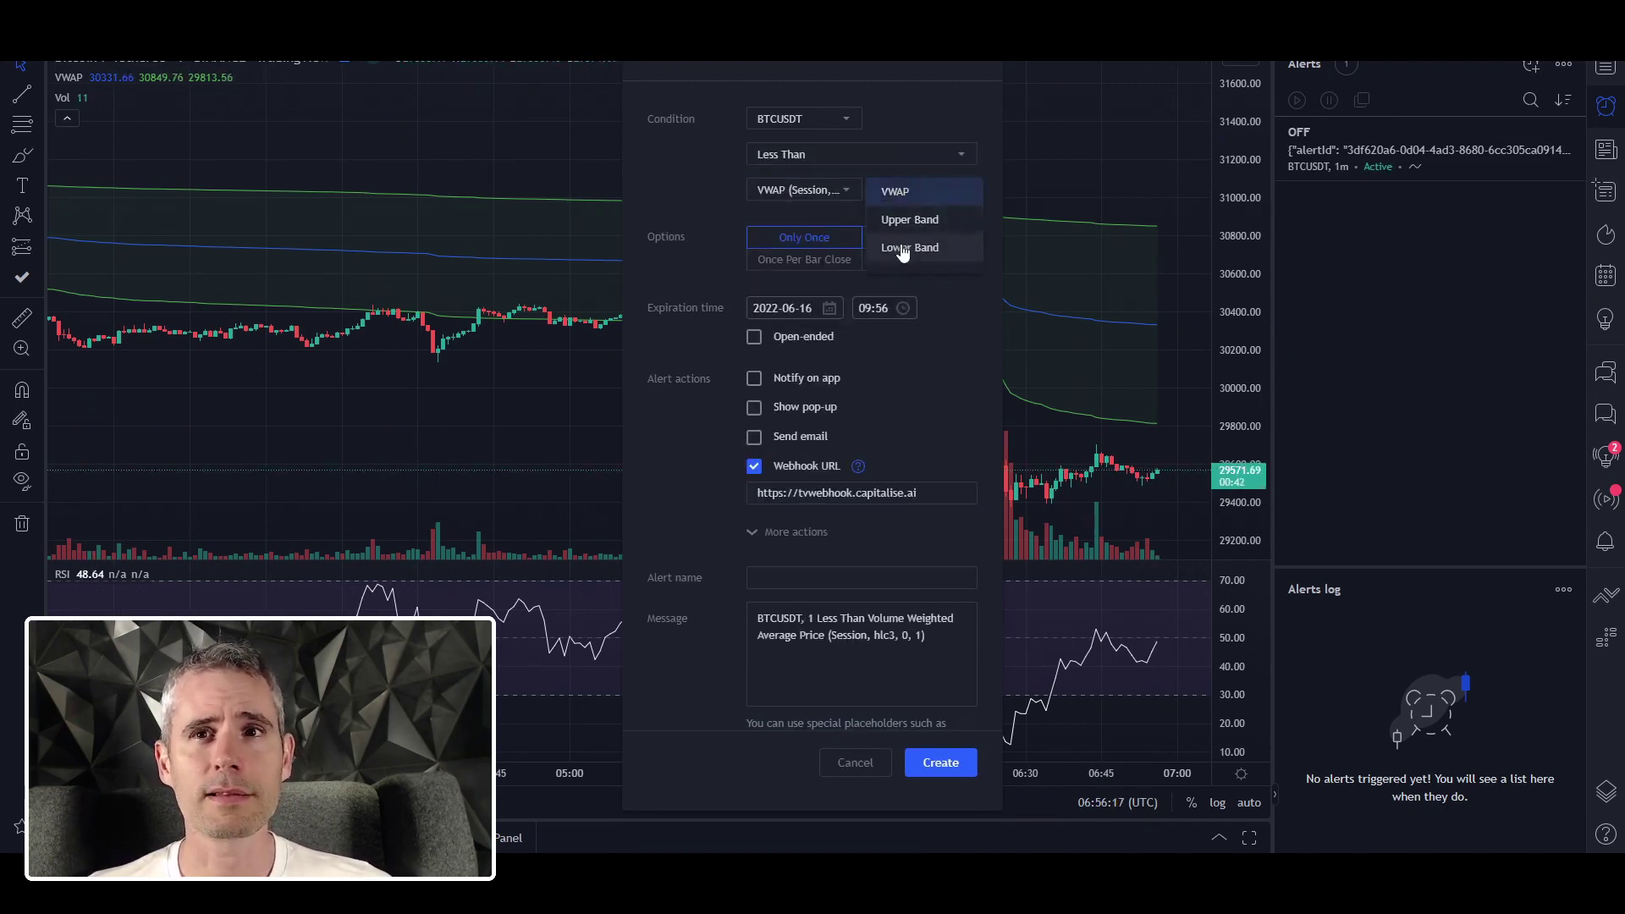
{"action": "left_click", "coordinate": [910, 247]}
{"action": "left_click", "coordinate": [791, 259]}
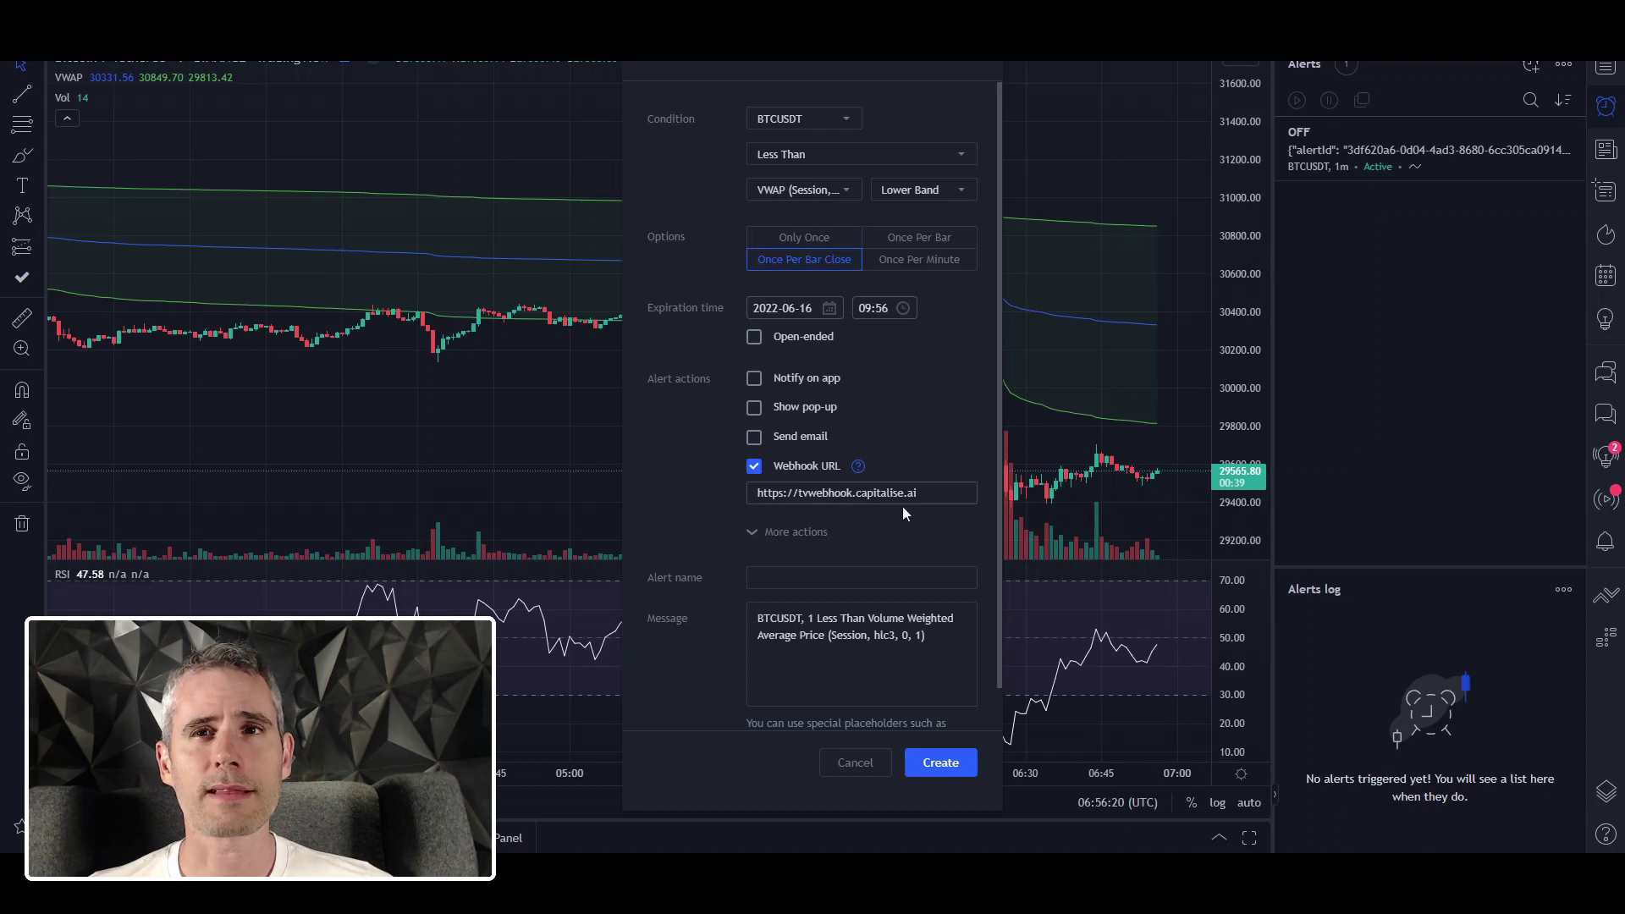
Name the alert 'ON', replace its message with the ON trigger JSON, and create it.
{"action": "left_click", "coordinate": [917, 576]}
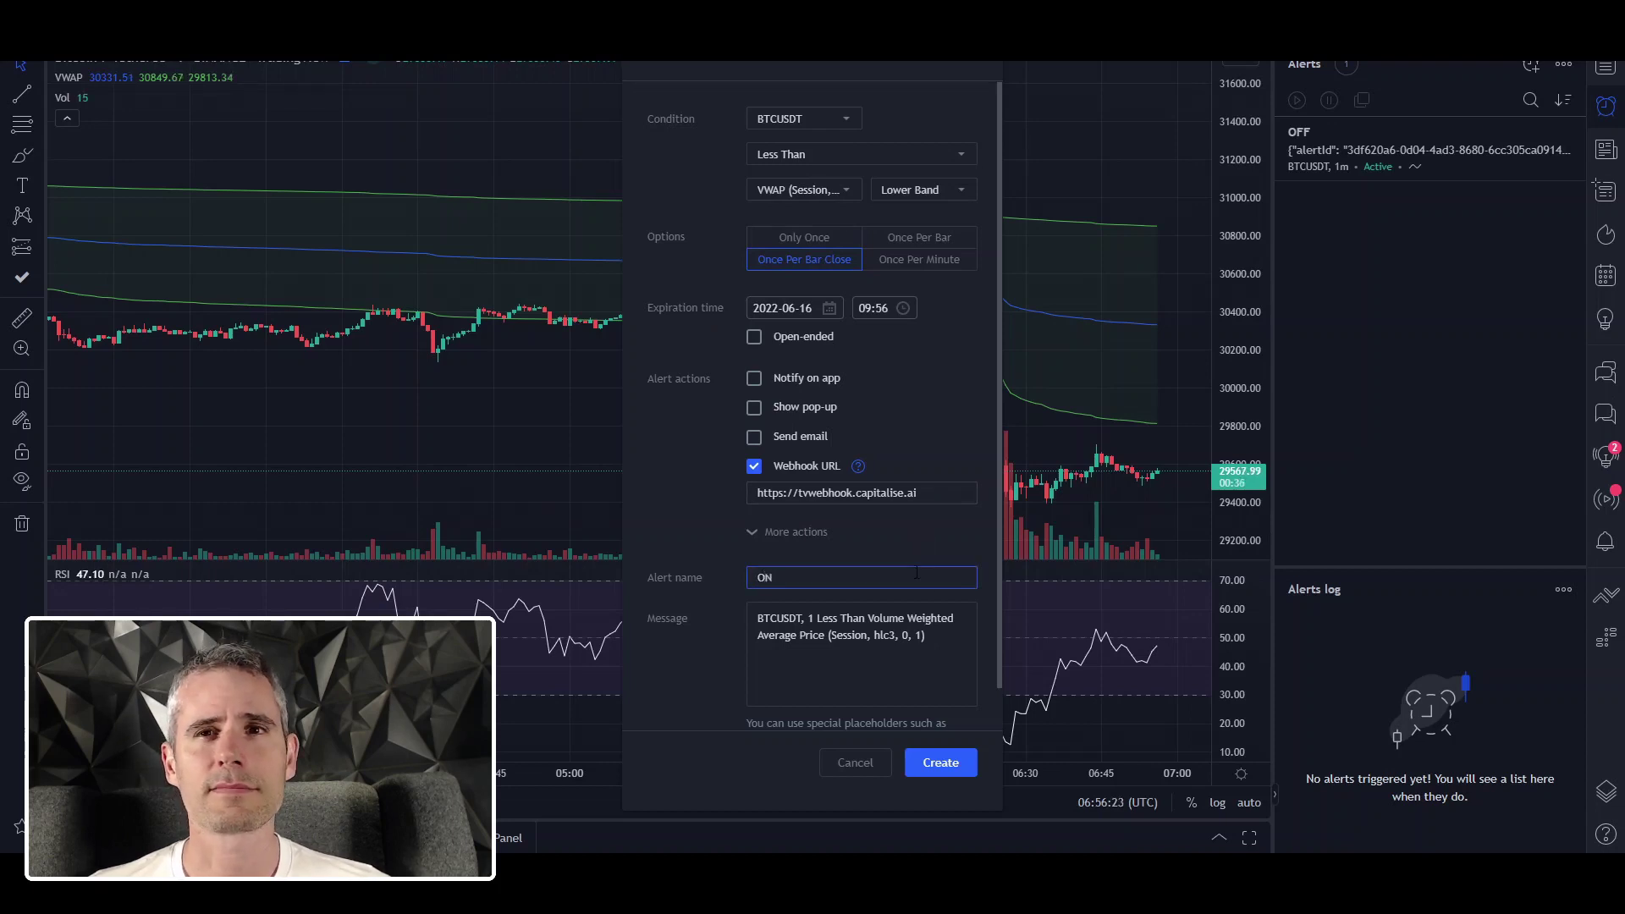
{"action": "left_click", "coordinate": [810, 632]}
{"action": "key", "text": "ctrl+a"}
{"action": "key", "text": "BackSpace"}
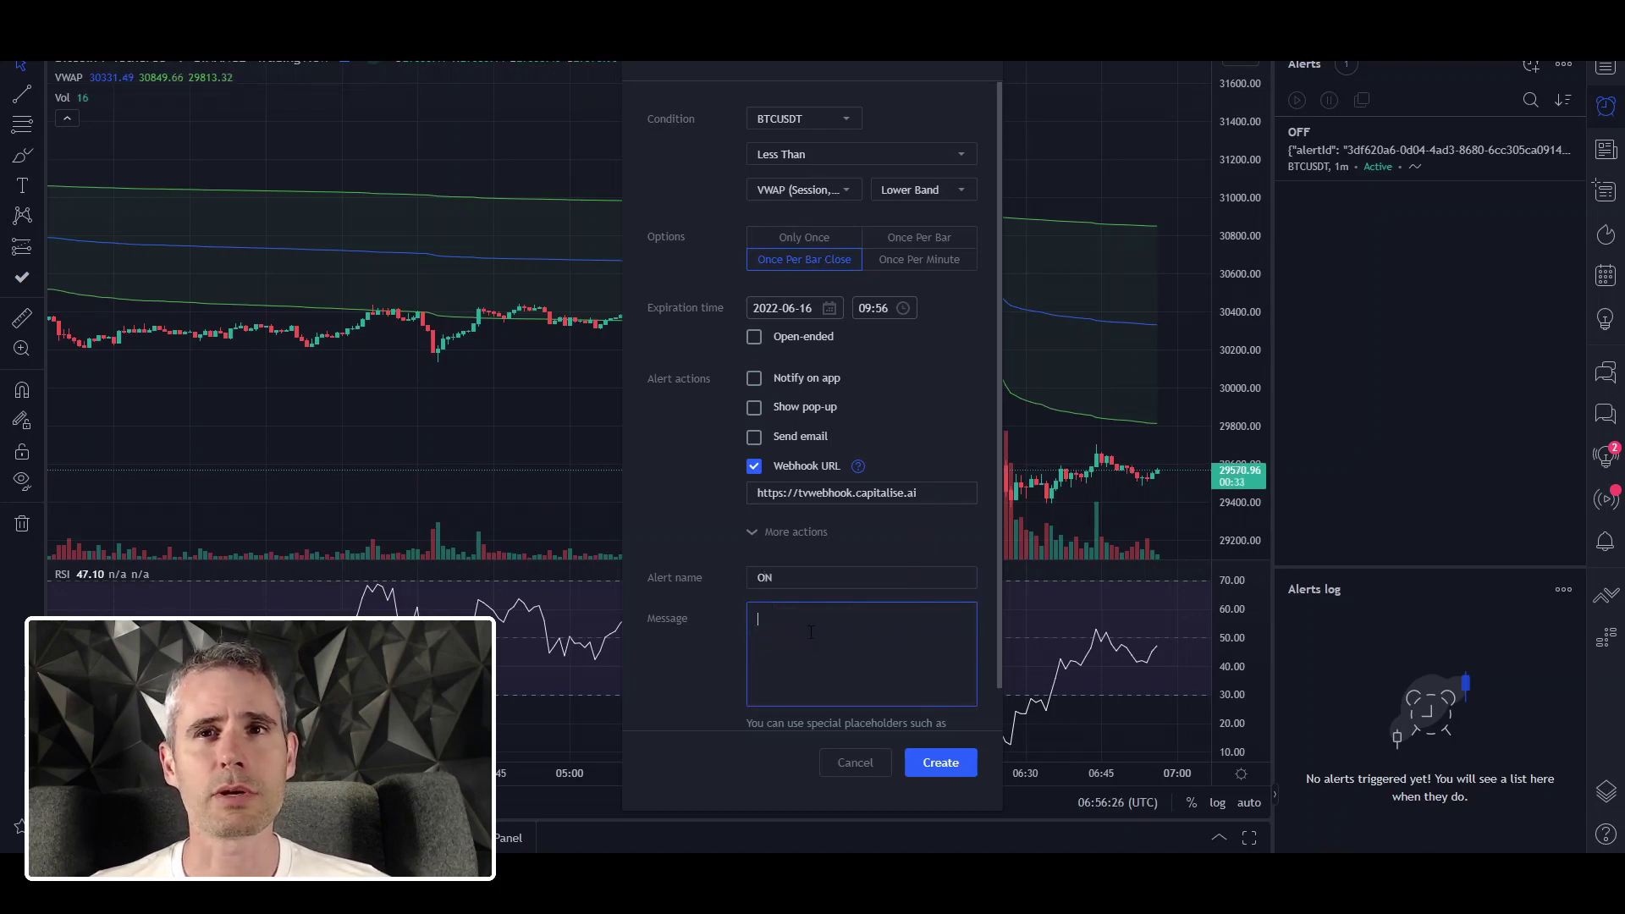
{"action": "key", "text": "alt+Tab"}
{"action": "key", "text": "alt+Tab"}
{"action": "type", "text": "{\"alertId\": \"3df620a6-0d04-4ad3-8680-6cc305ca0914\"}"}
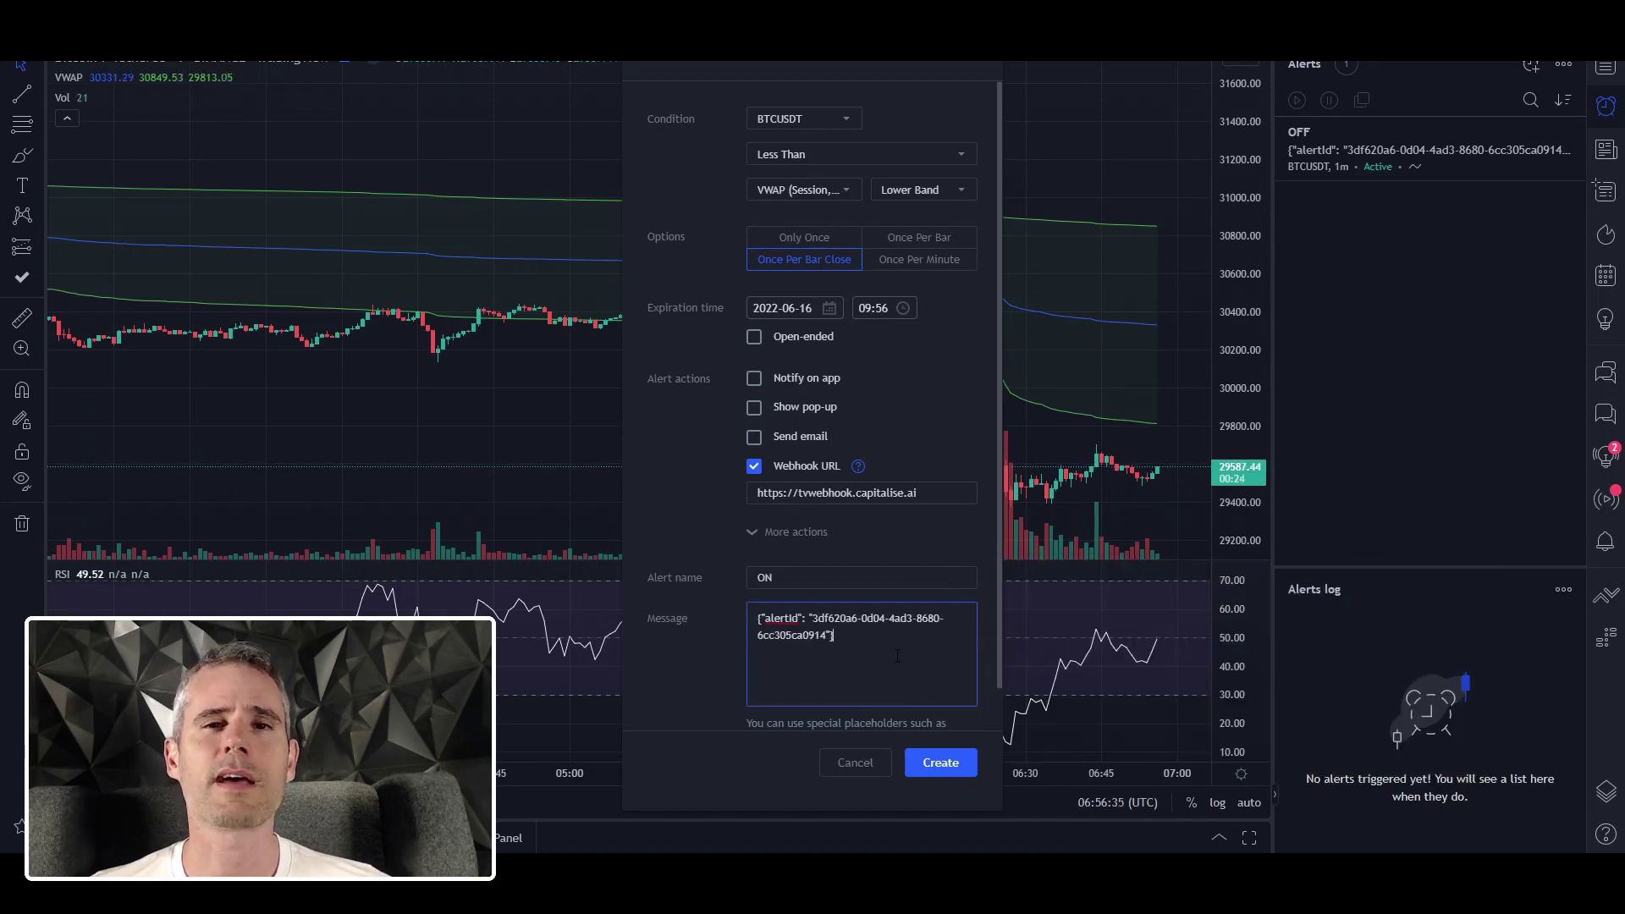
{"action": "left_click", "coordinate": [938, 765]}
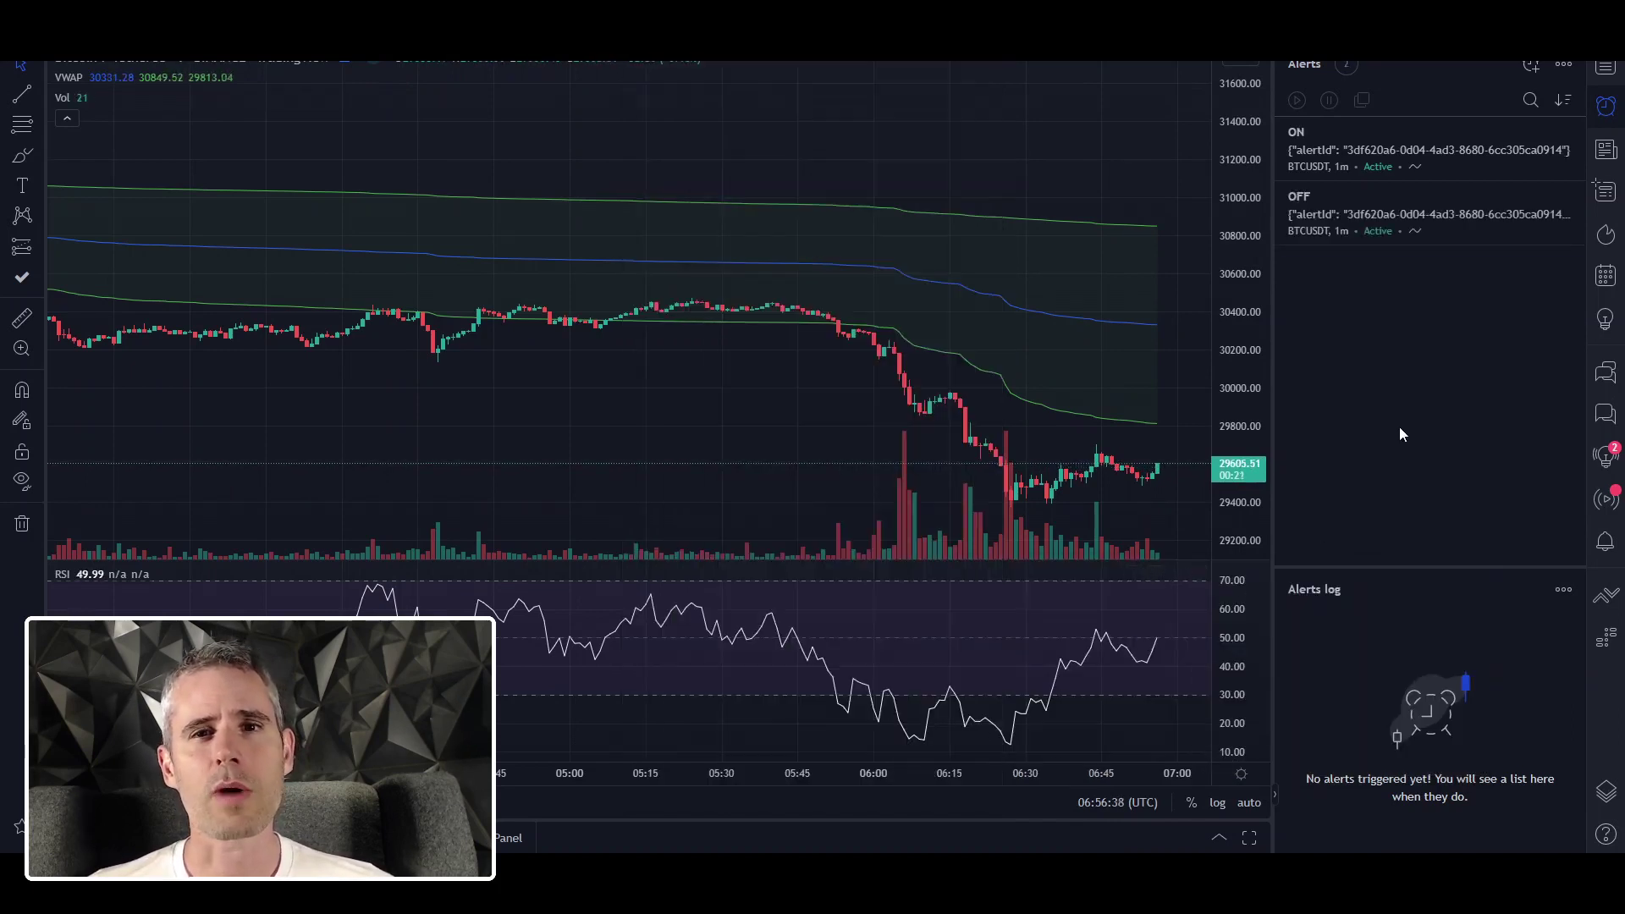